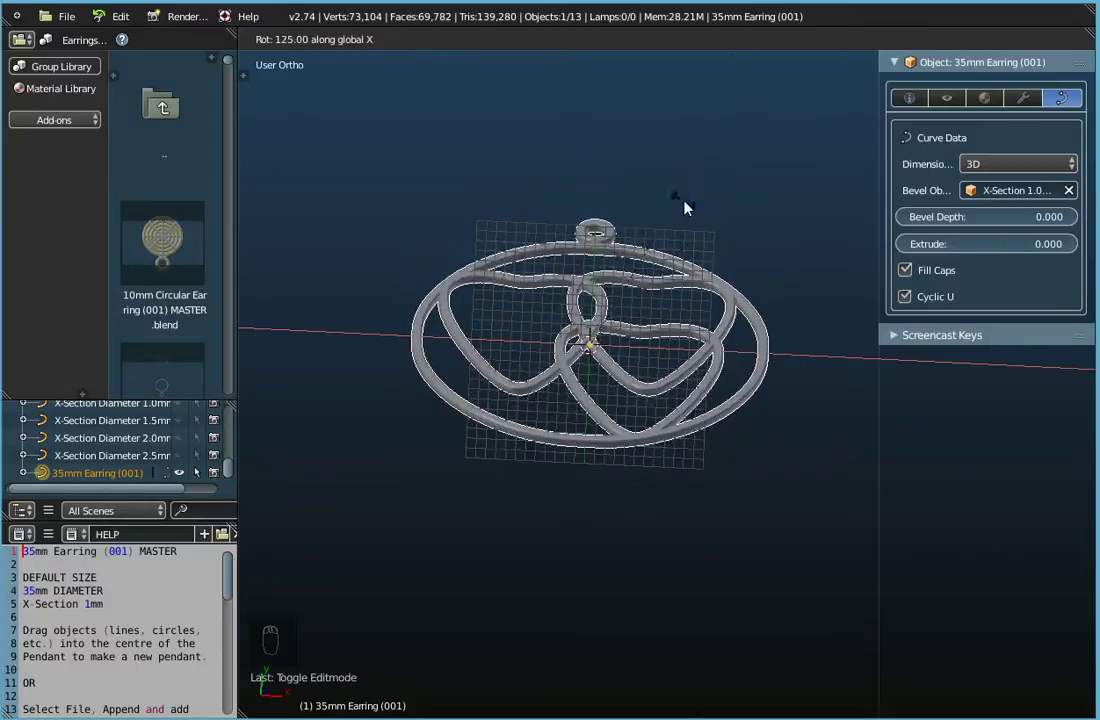
Step: Rotate the 35mm earring 180° about the global X axis and switch to the top view
type("180")
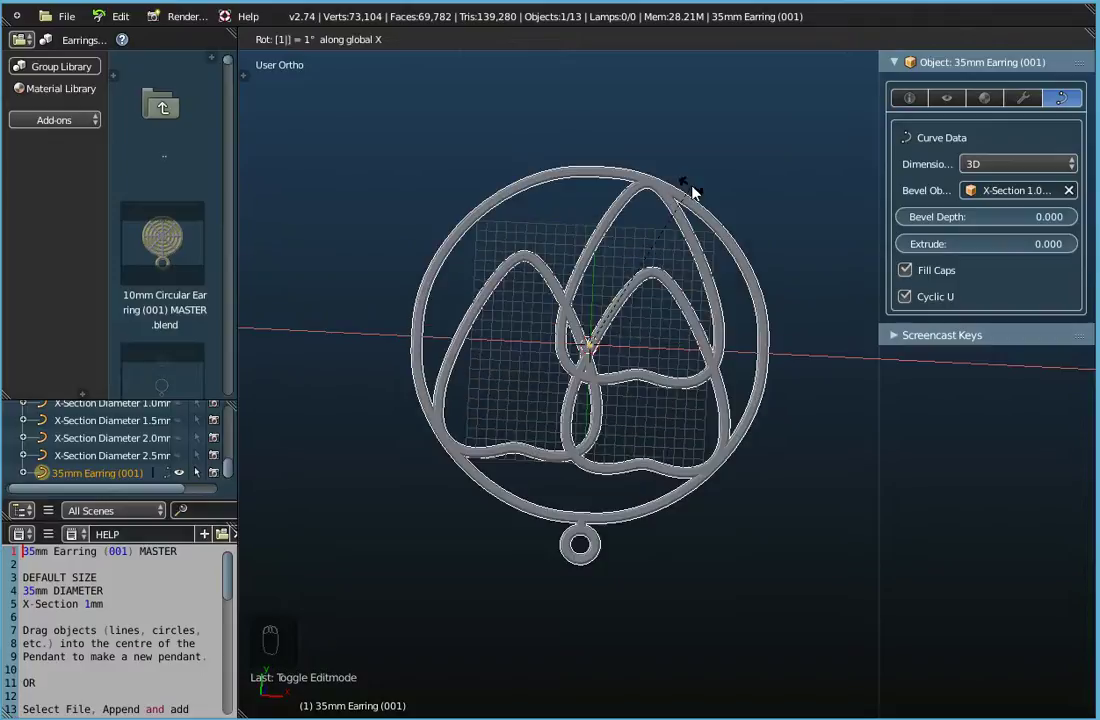
key("Return")
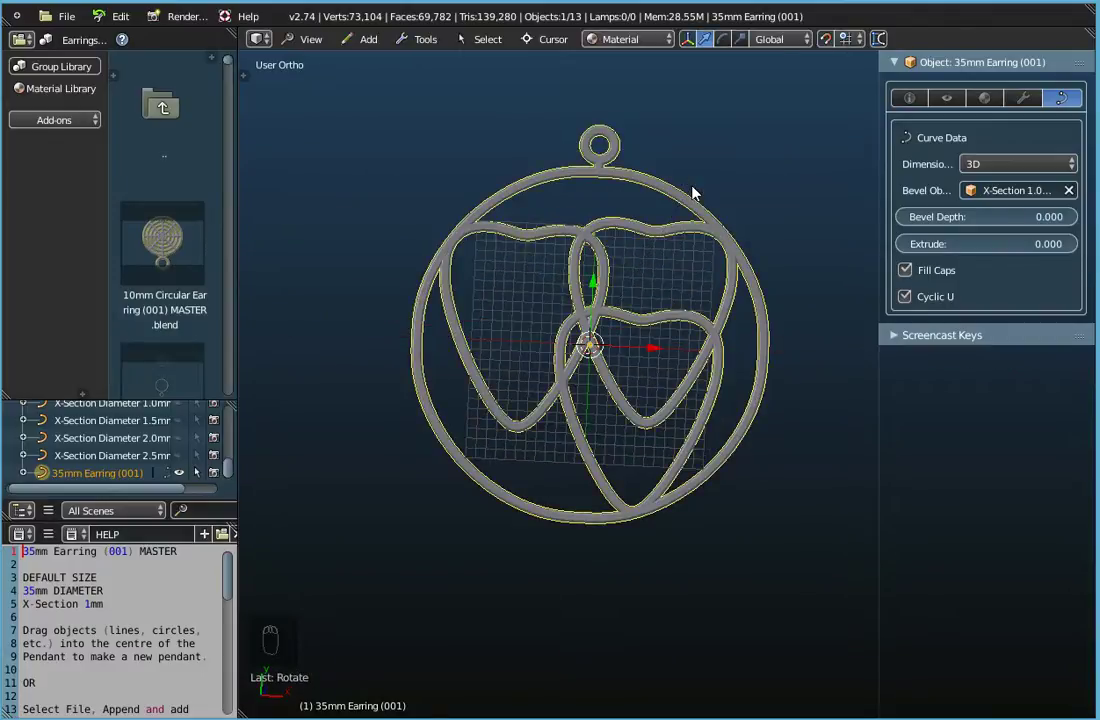
left_click(306, 39)
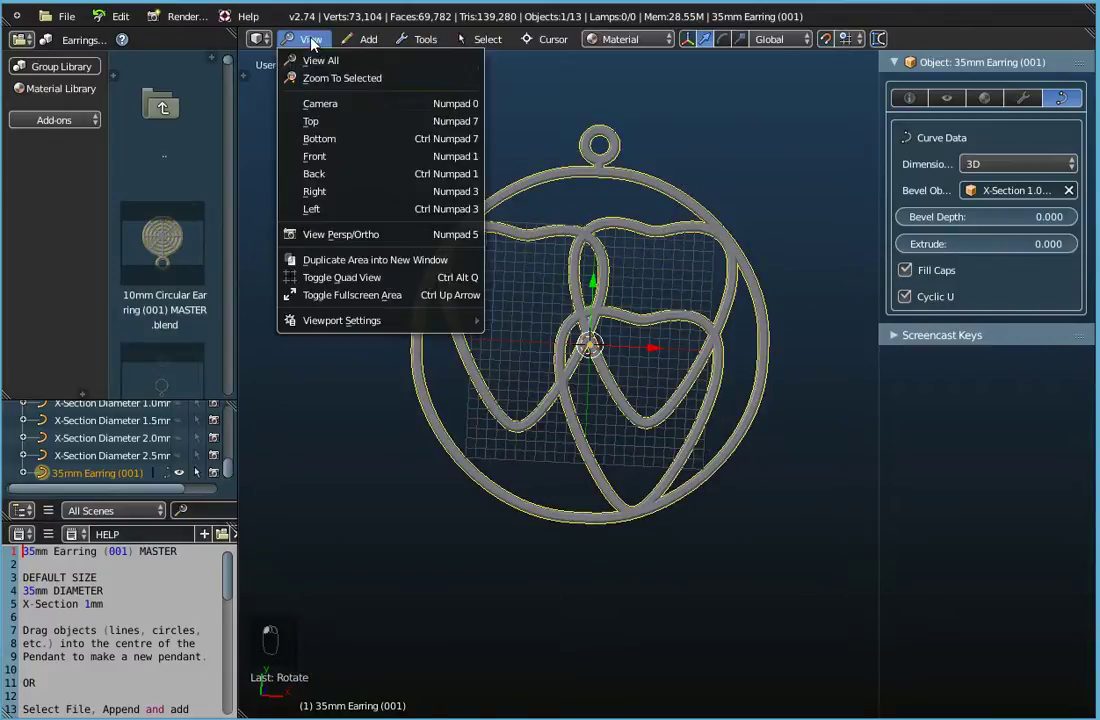
left_click(311, 121)
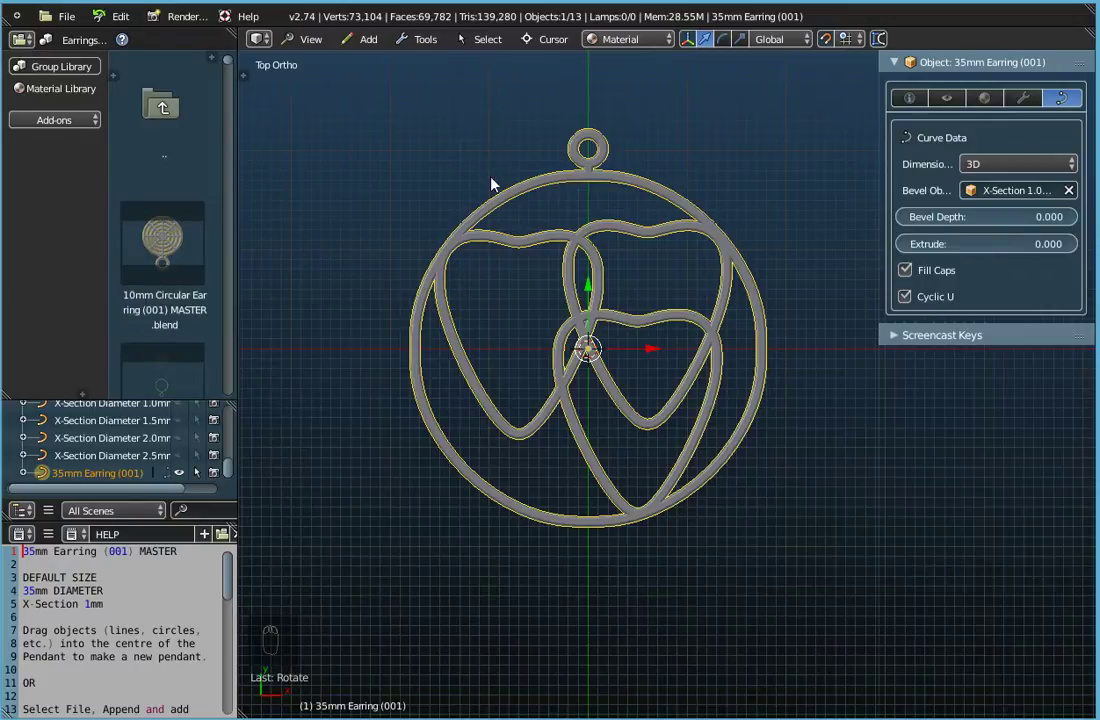
Step: Switch the group library to Patterns - Alphabet Harrington Font and select the lowercase a pattern
left_click(80, 39)
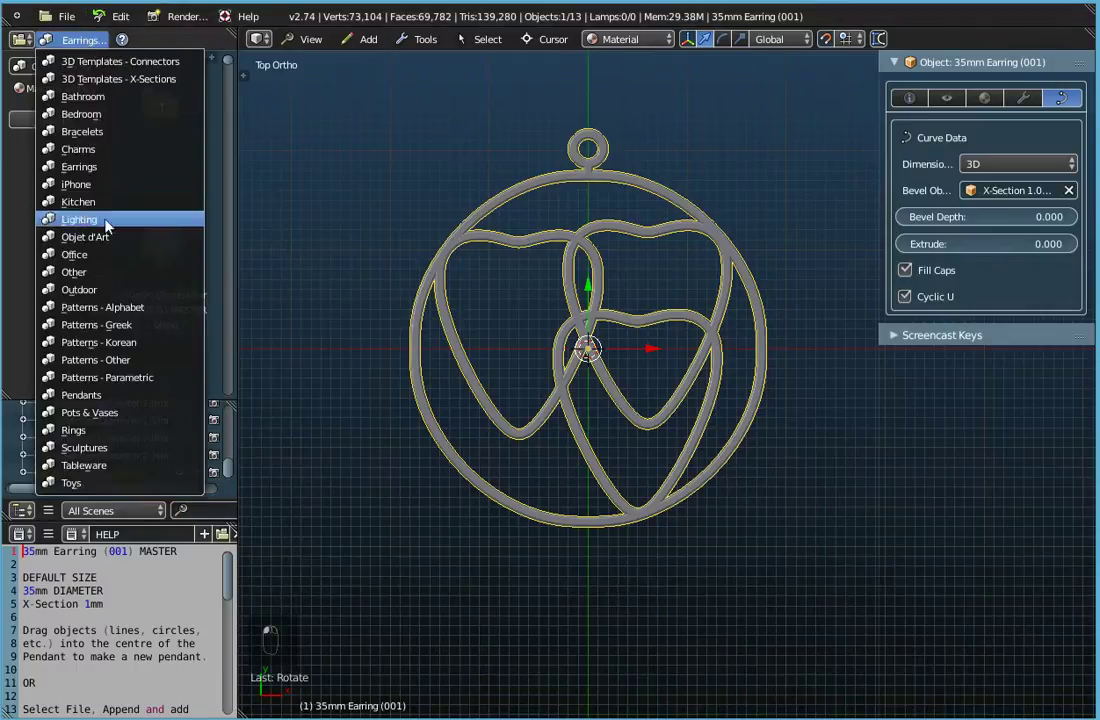
left_click(59, 68)
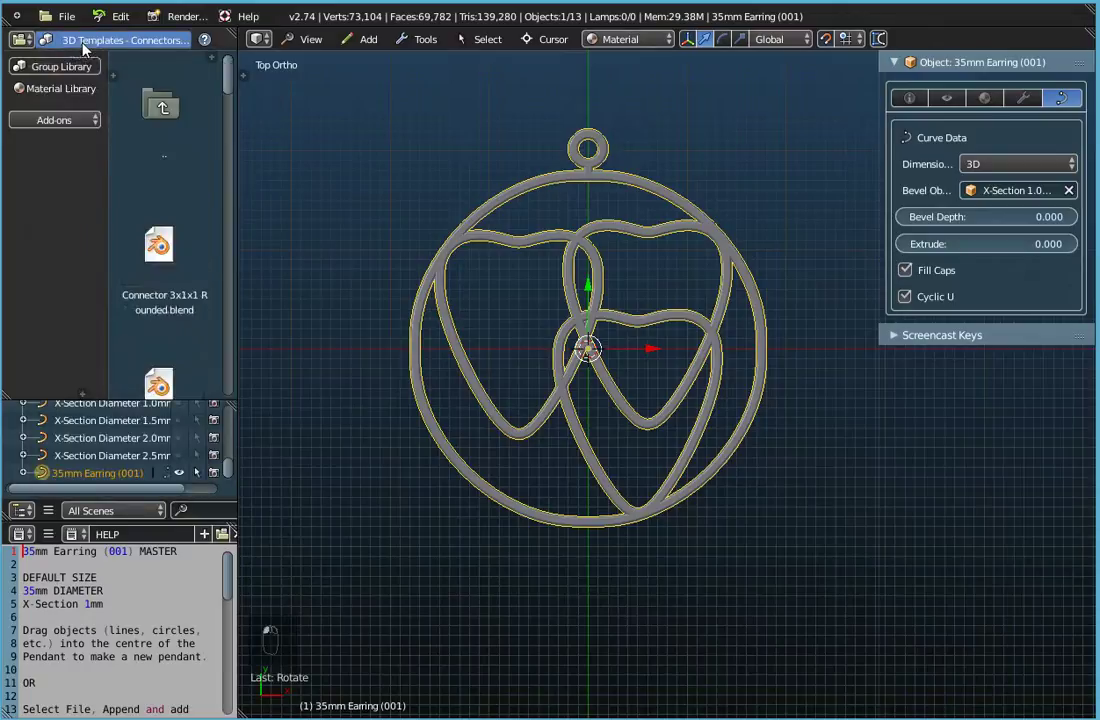
left_click(84, 42)
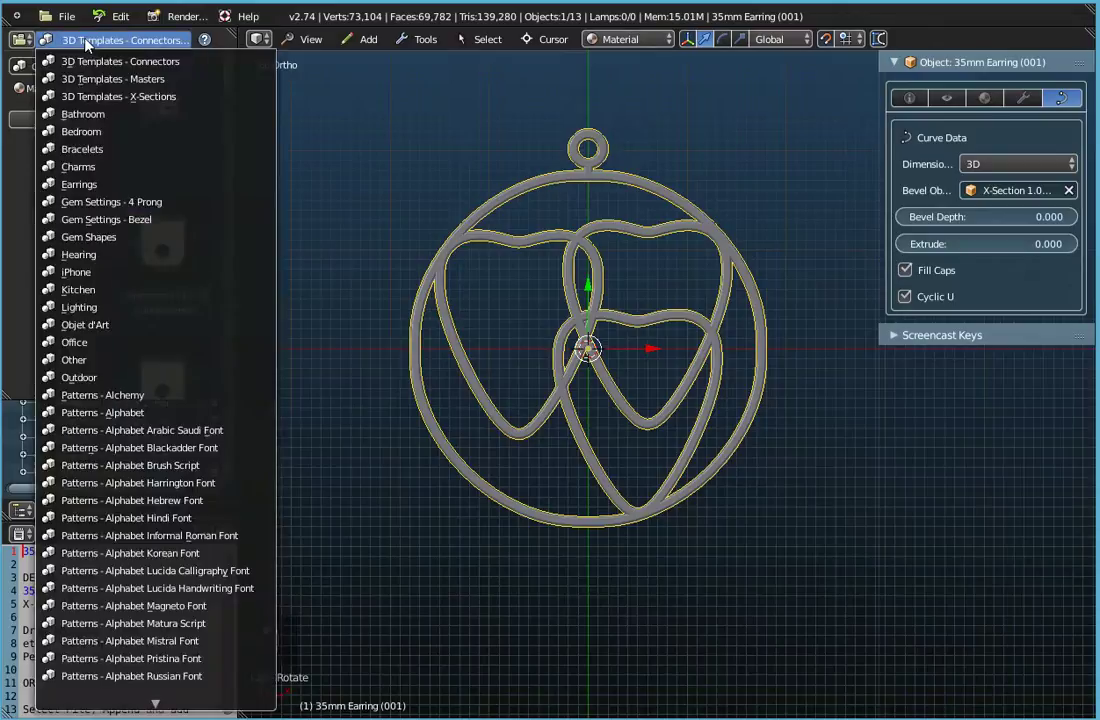
left_click(122, 483)
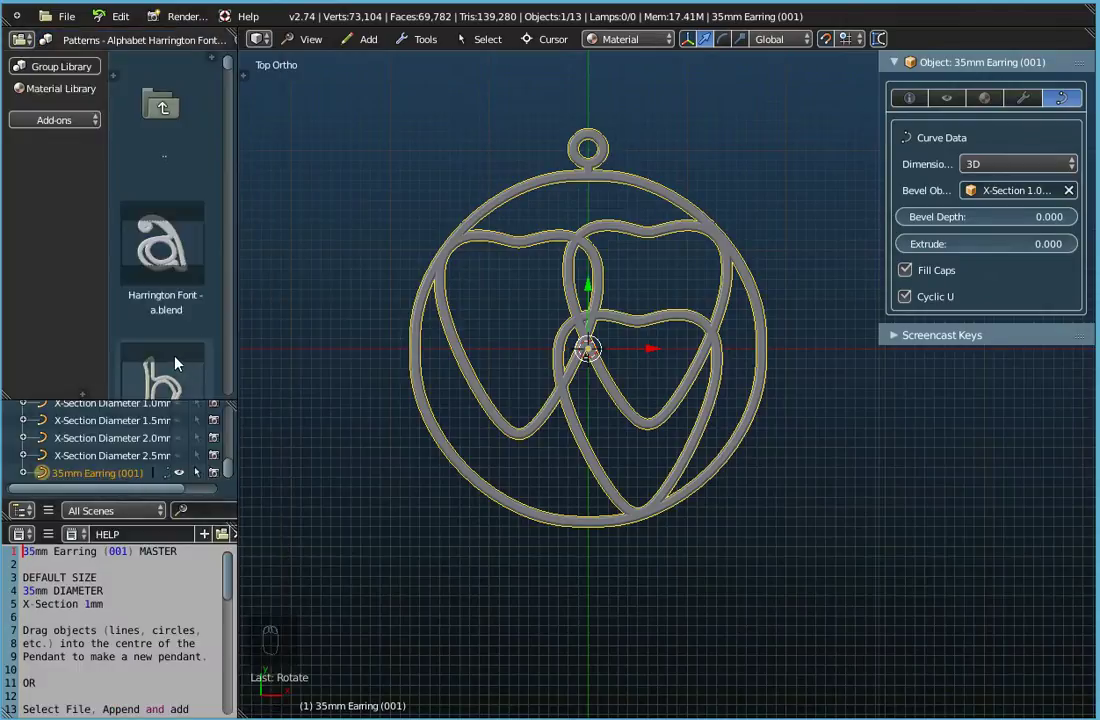
scroll(172, 364, "down", 2)
left_click(160, 312)
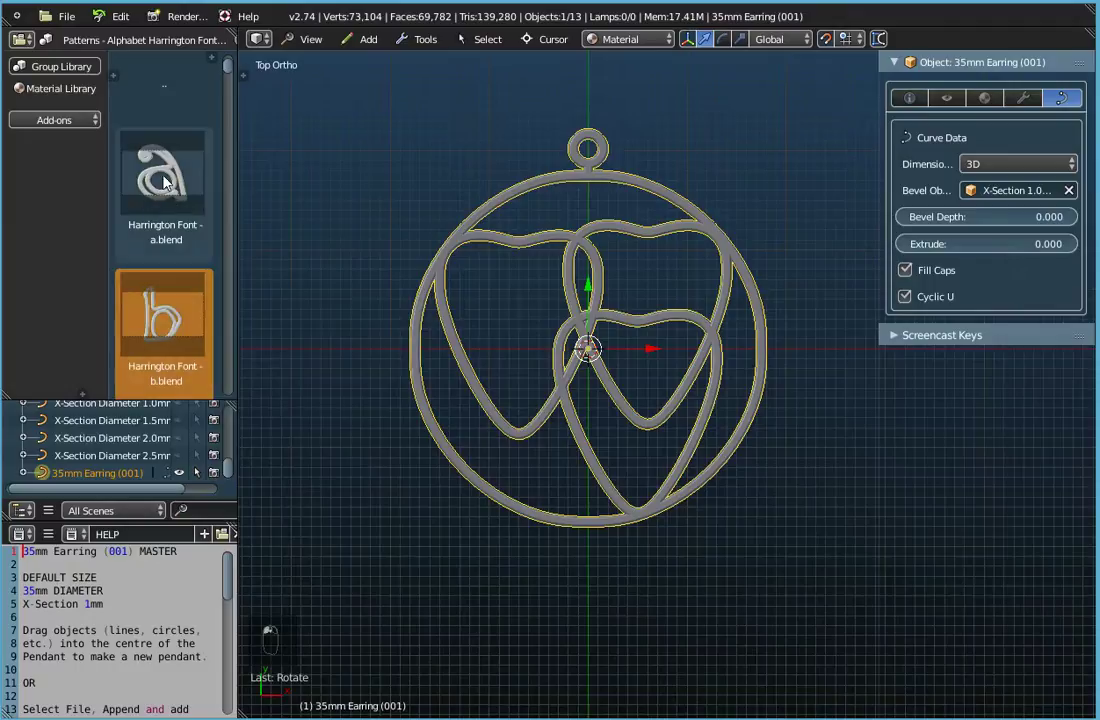
left_click(165, 180)
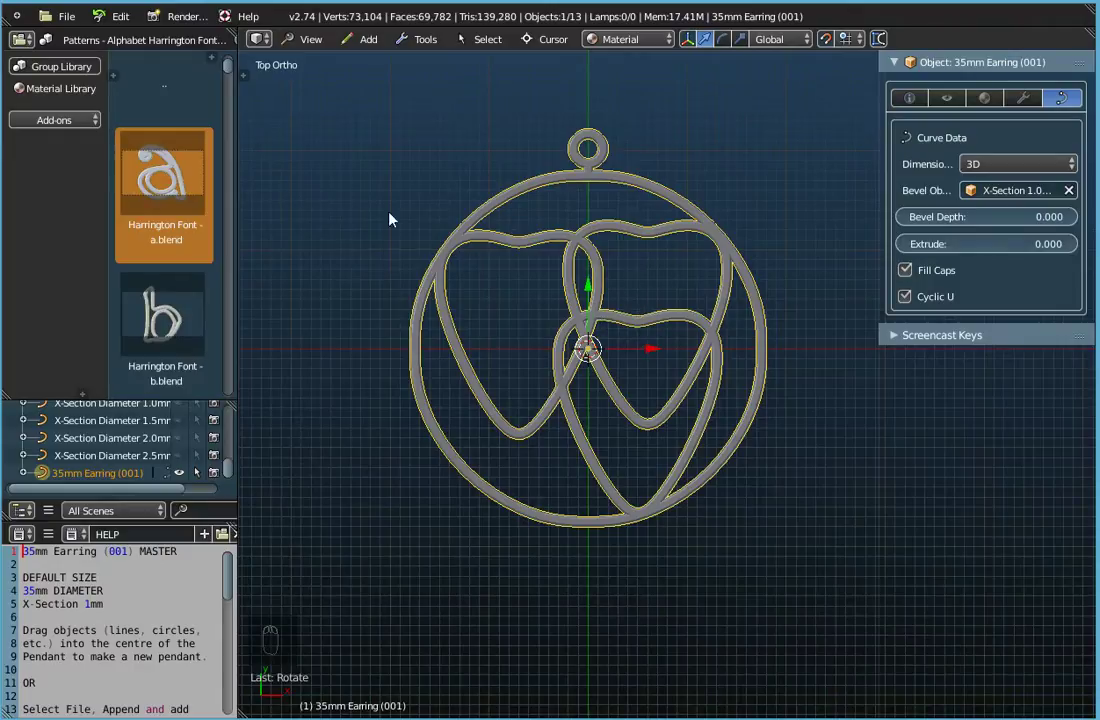
Step: Start appending from a library and go to the Patterns - Alphabet Harrington Font folder
left_click(71, 17)
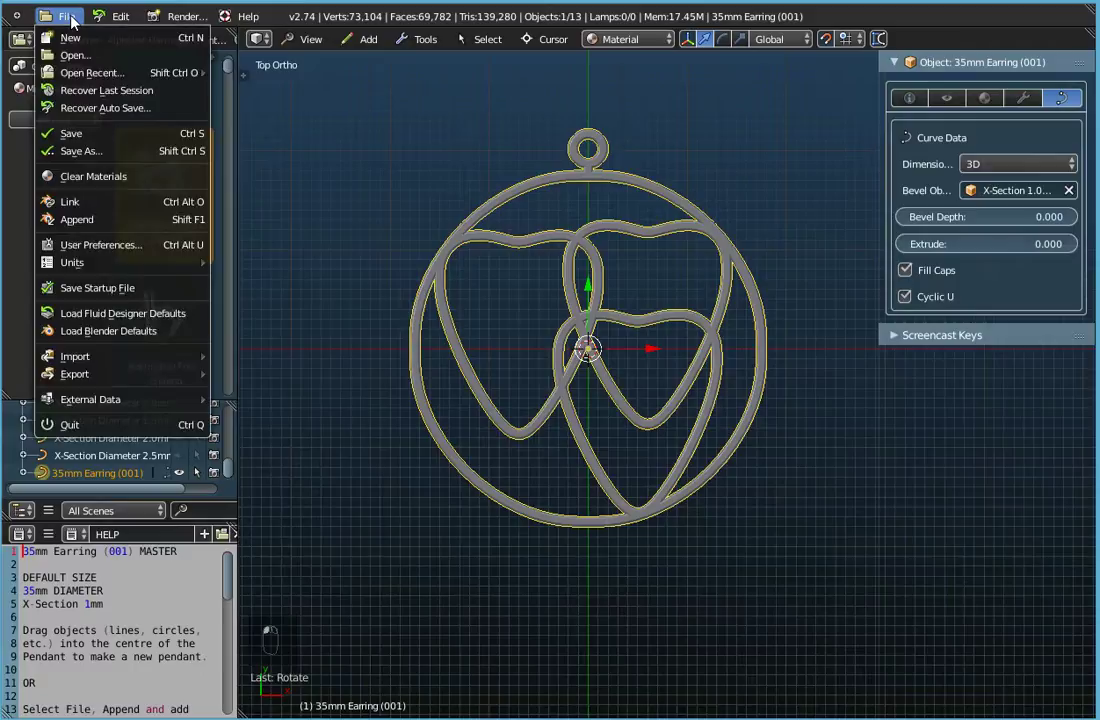
left_click(74, 222)
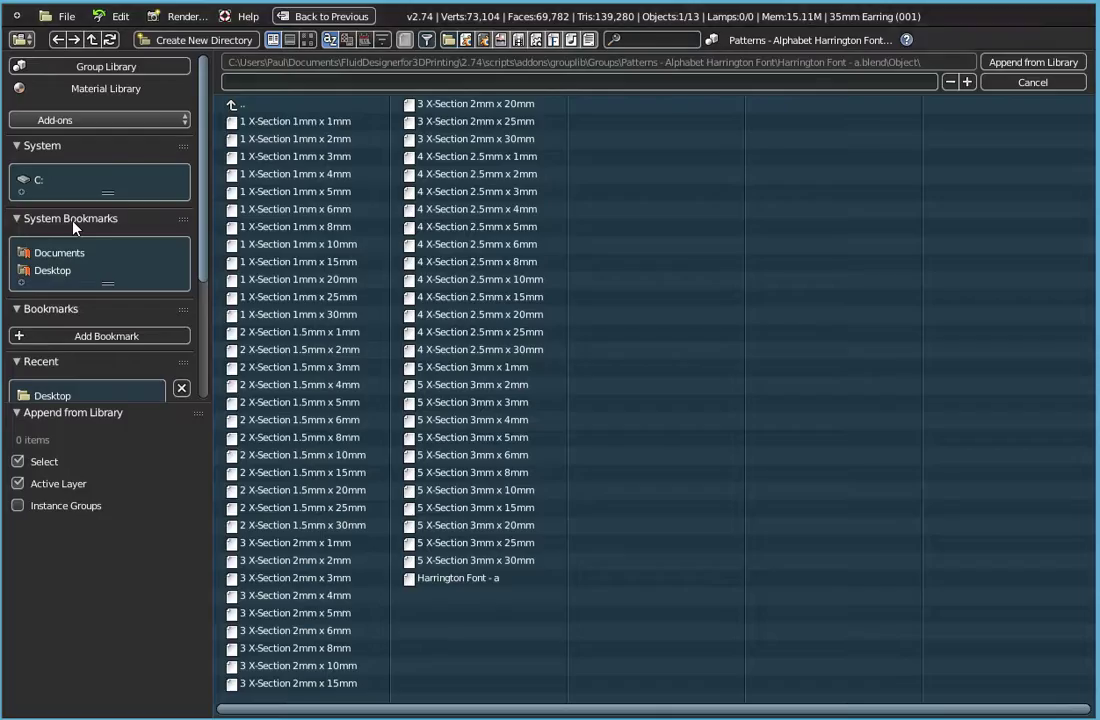
left_click(231, 104)
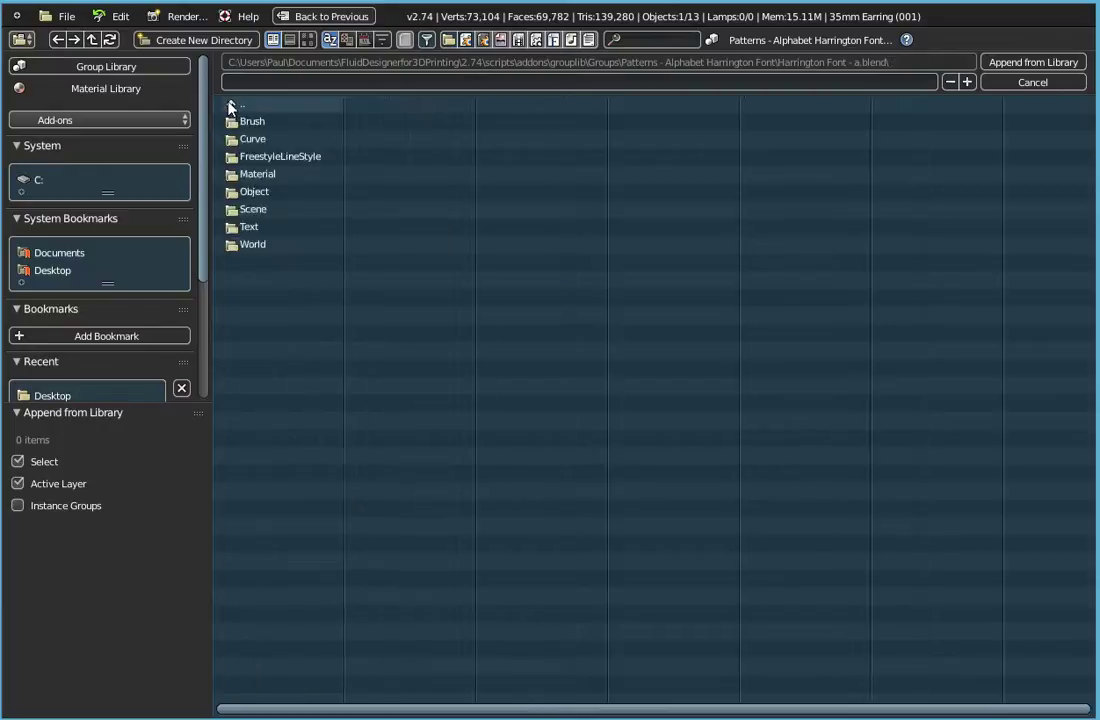
left_click(231, 104)
left_click(231, 104)
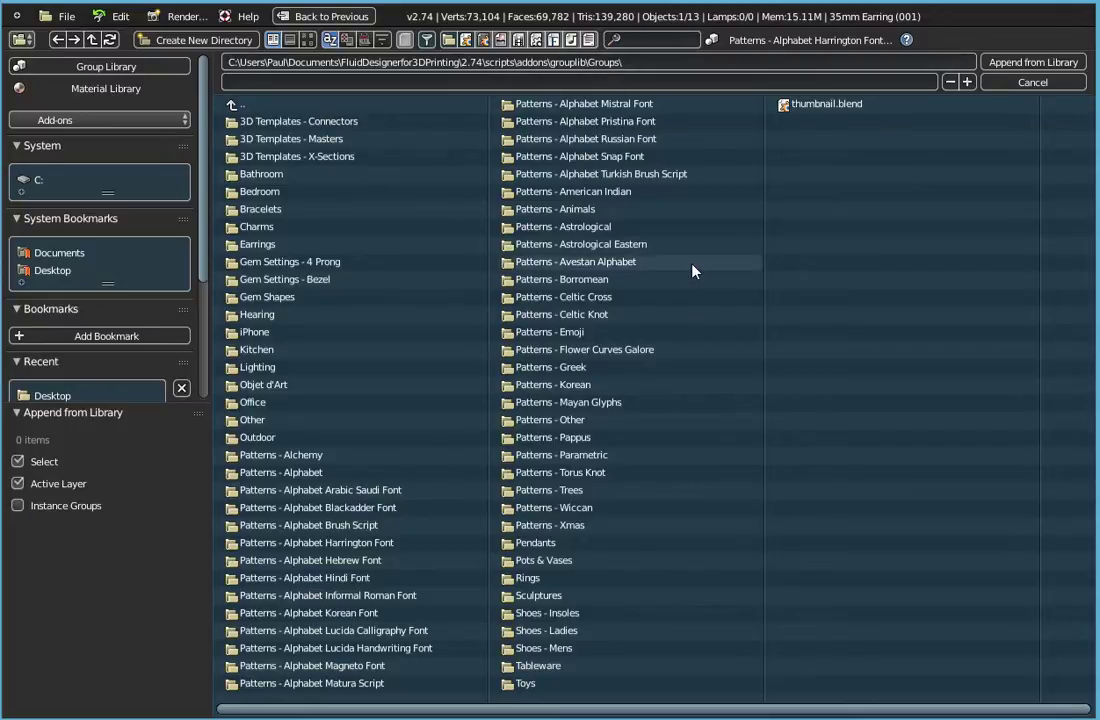
double_click(266, 546)
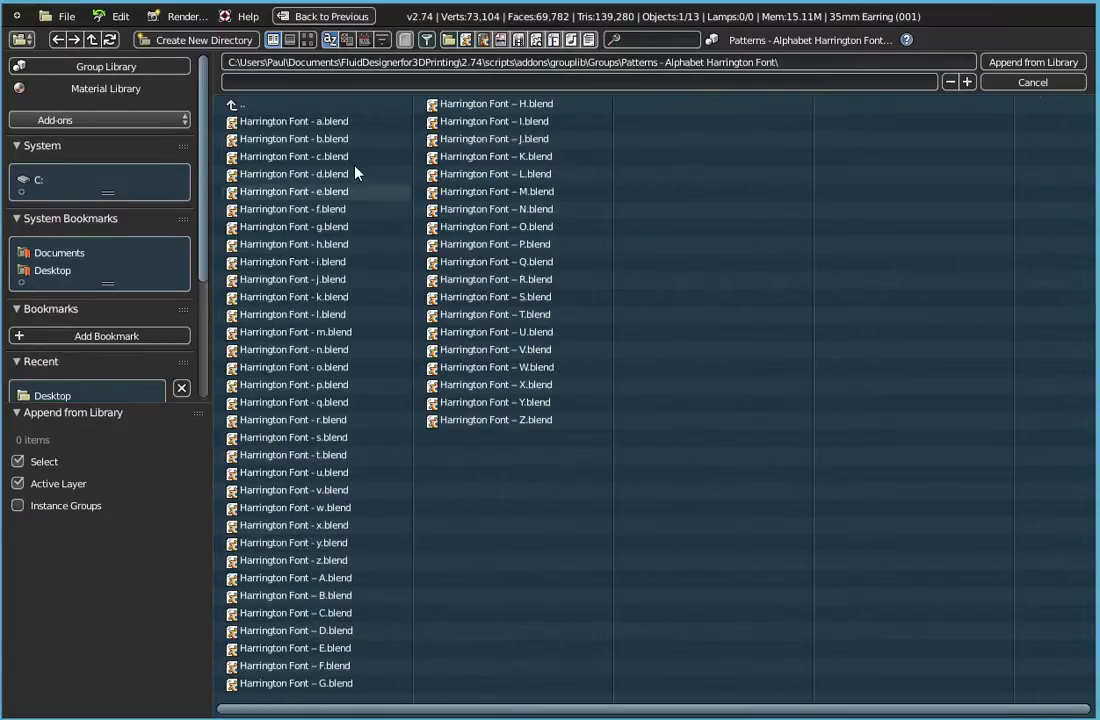
Step: Append the Harrington Font - b object from its blend file and move it onto the earring's left heart
double_click(281, 143)
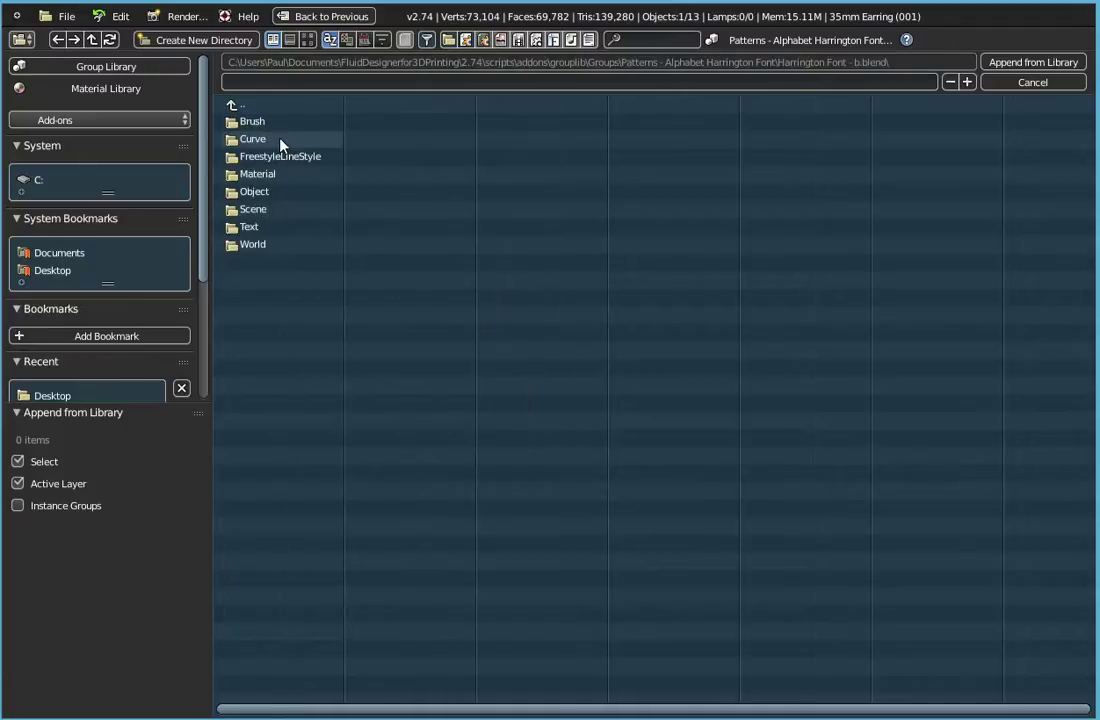
left_click(254, 192)
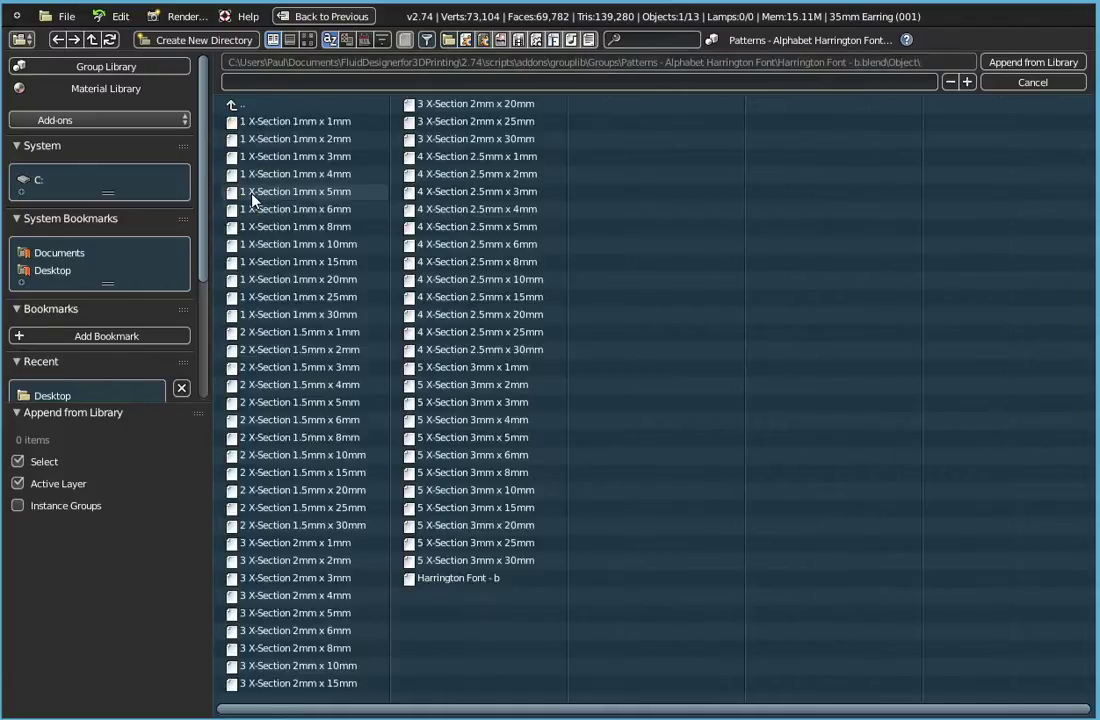
left_click(430, 581)
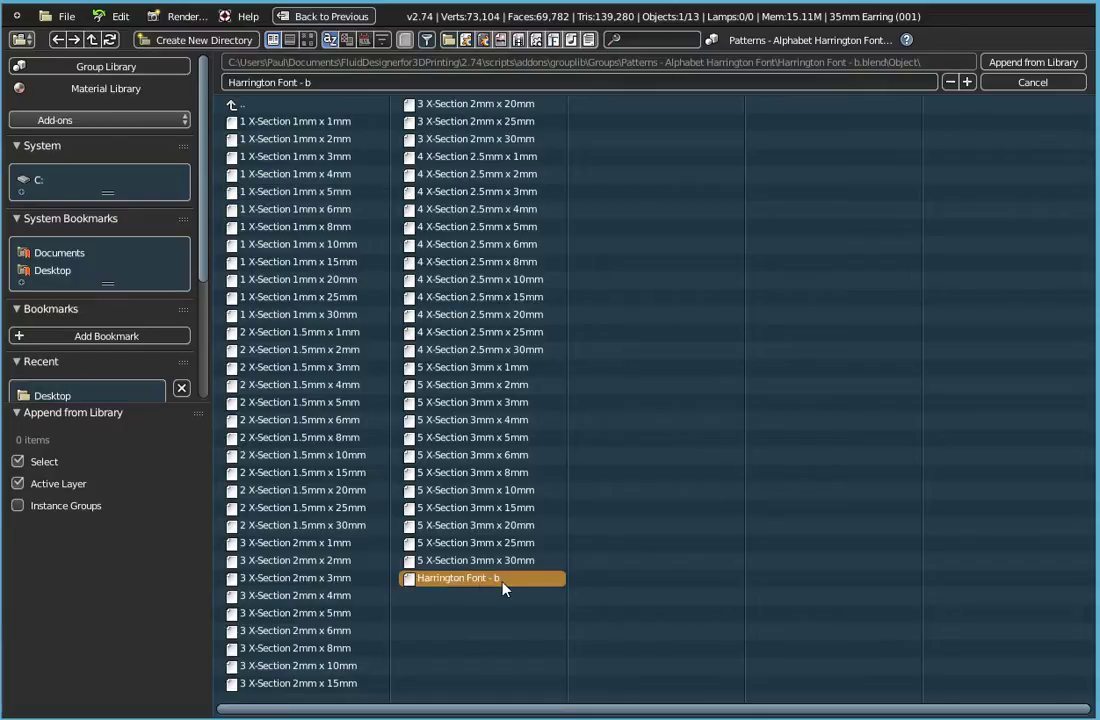
left_click(1015, 63)
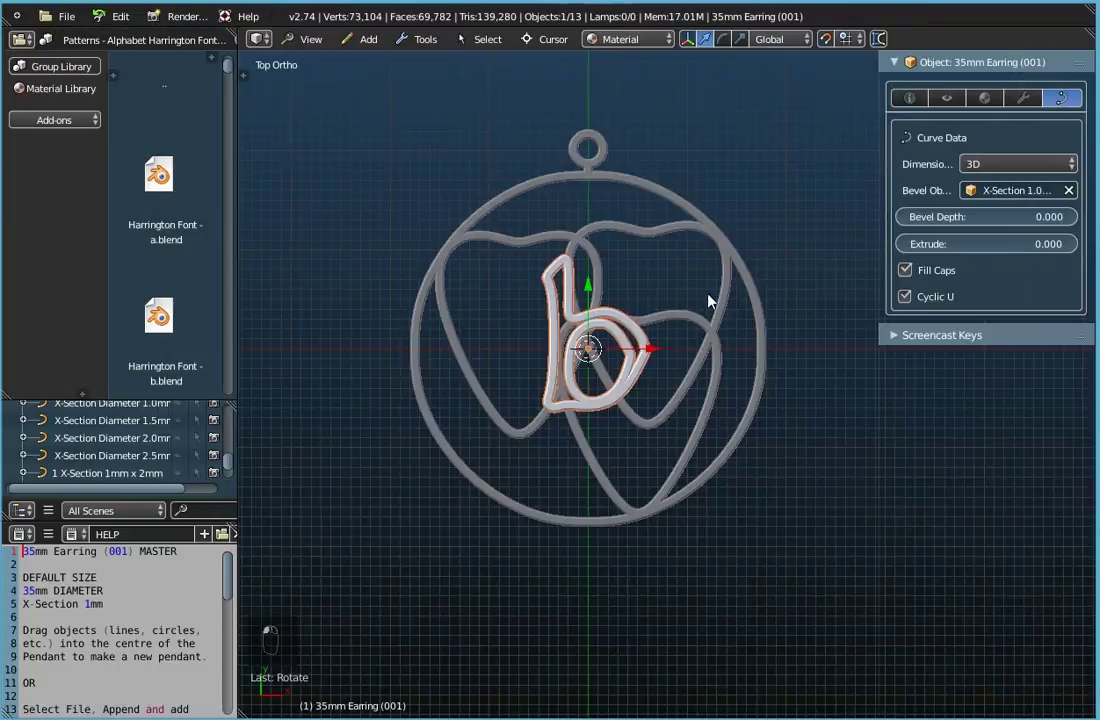
left_click_drag(652, 346, 579, 350)
left_click_drag(511, 289, 511, 269)
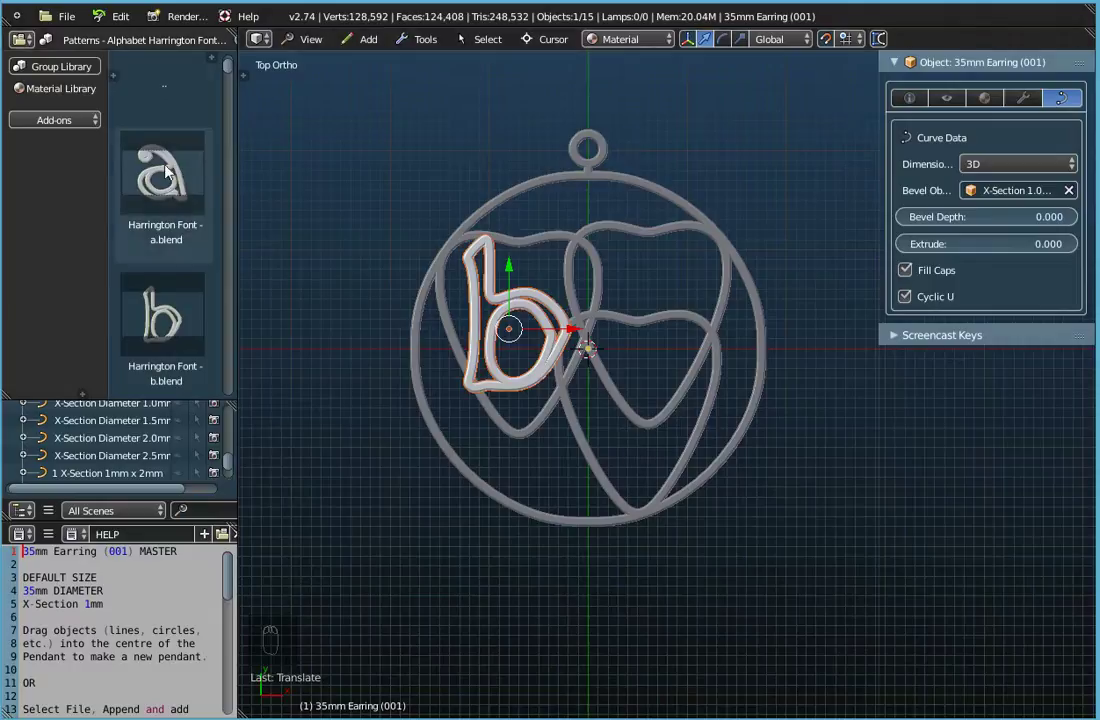
Step: Append the Harrington Font - a object from Harrington Font - a.blend
left_click(64, 16)
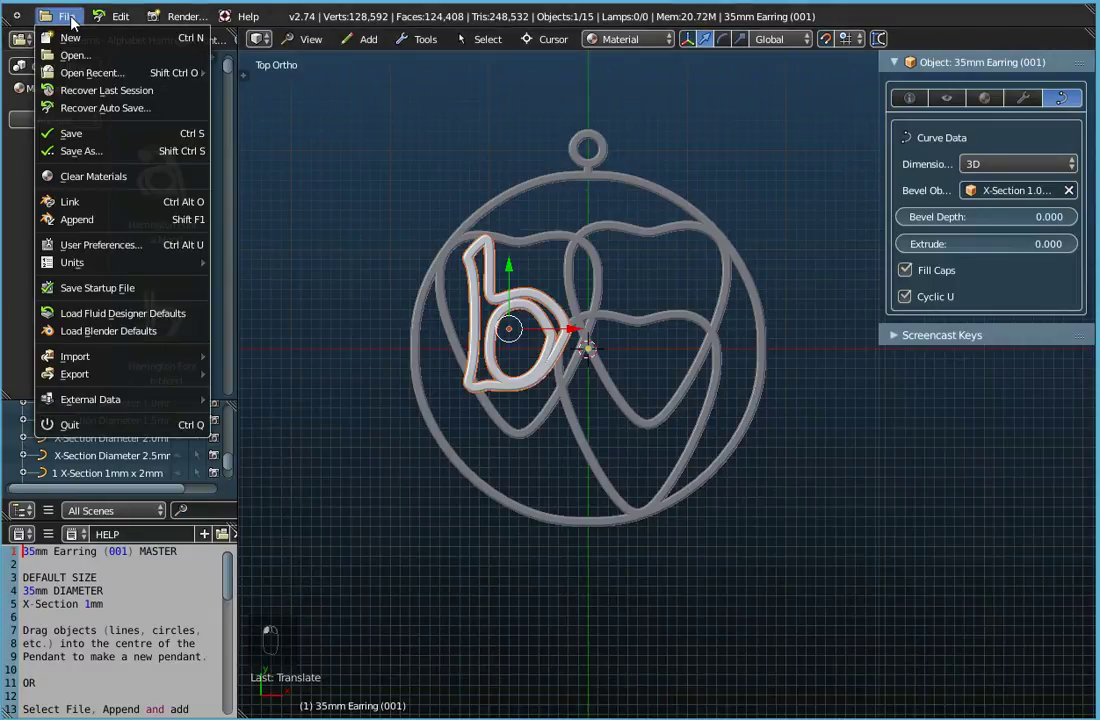
left_click(83, 222)
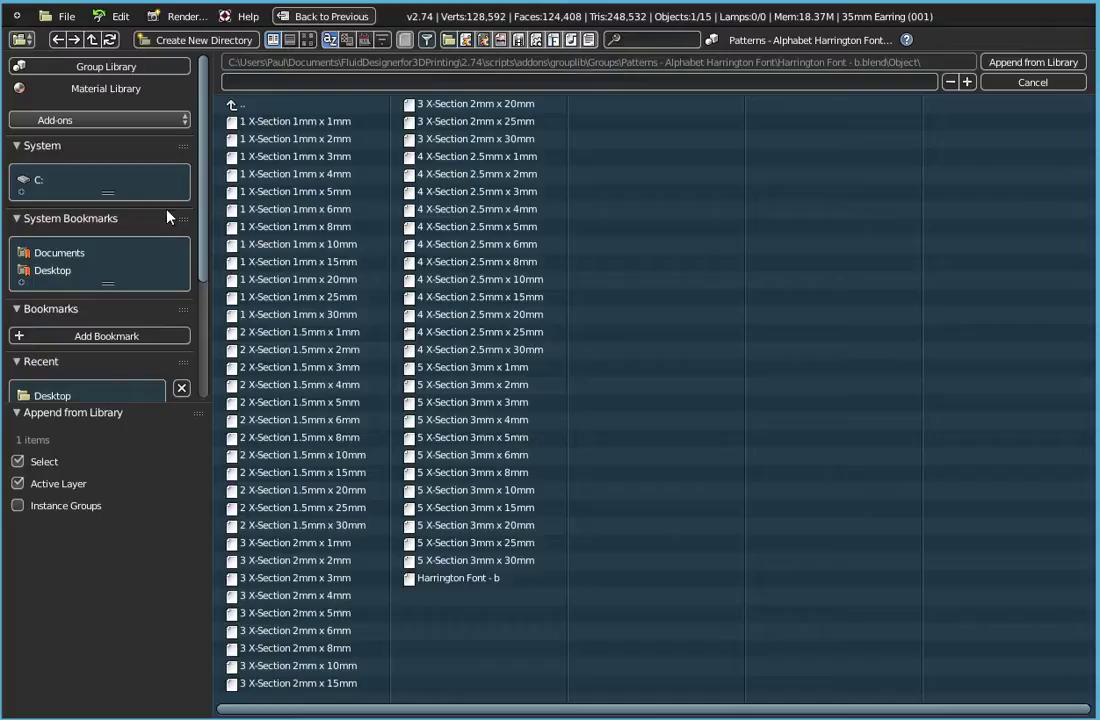
left_click(232, 106)
left_click(232, 106)
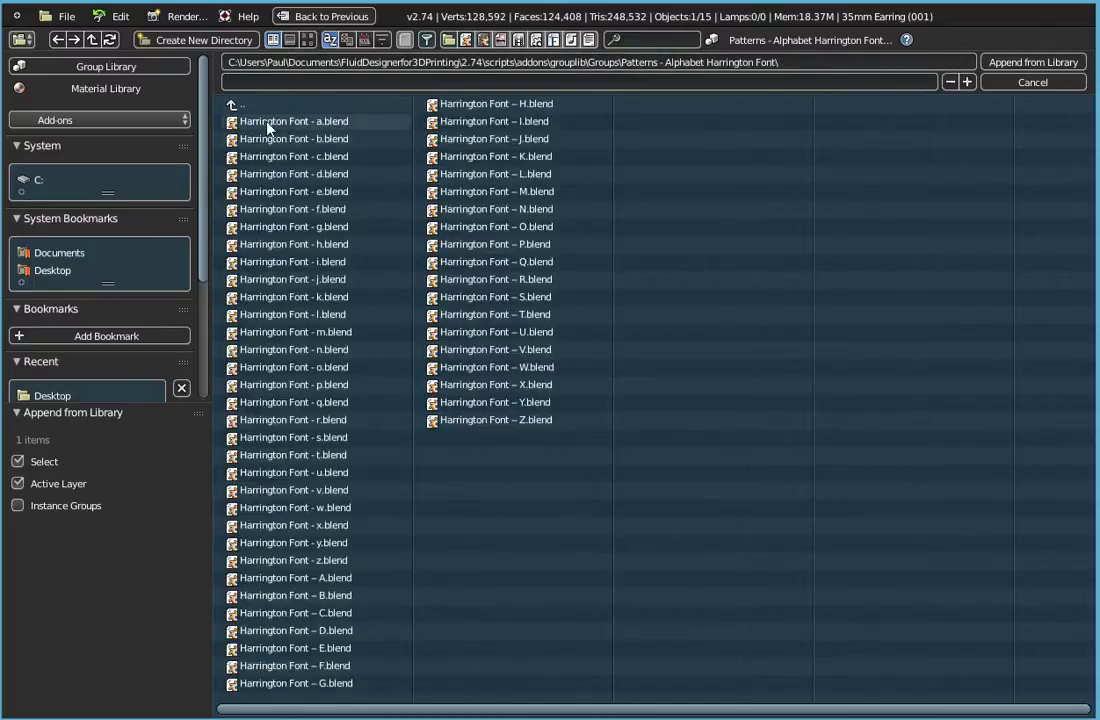
left_click(268, 124)
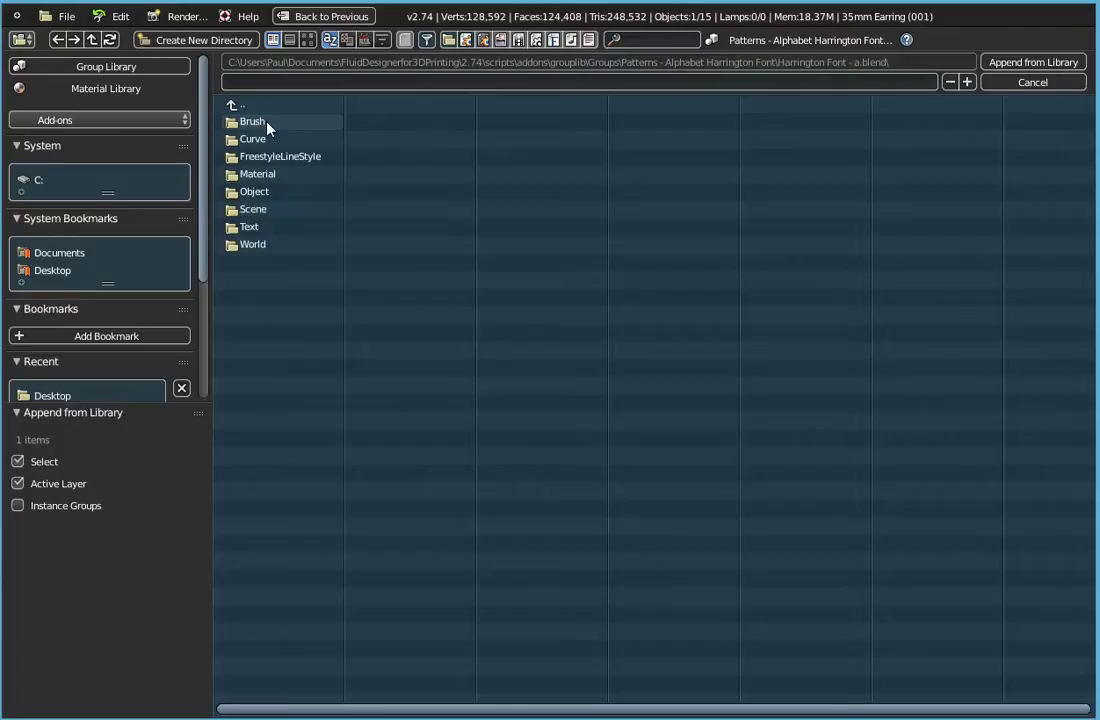
left_click(254, 193)
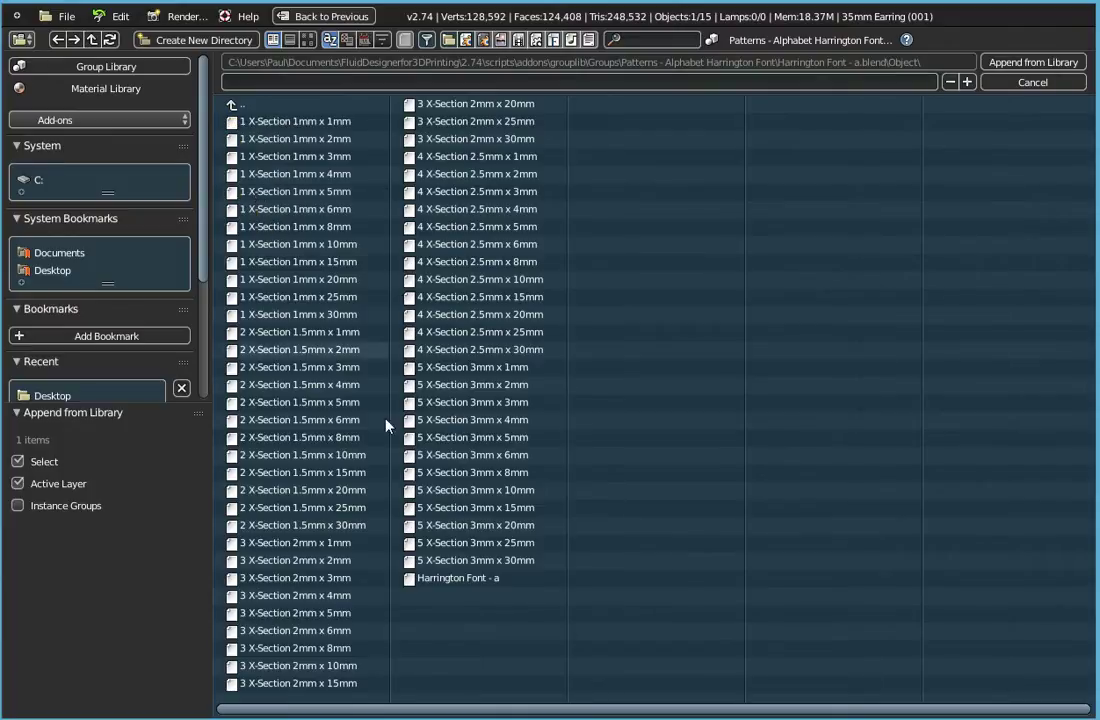
left_click(437, 580)
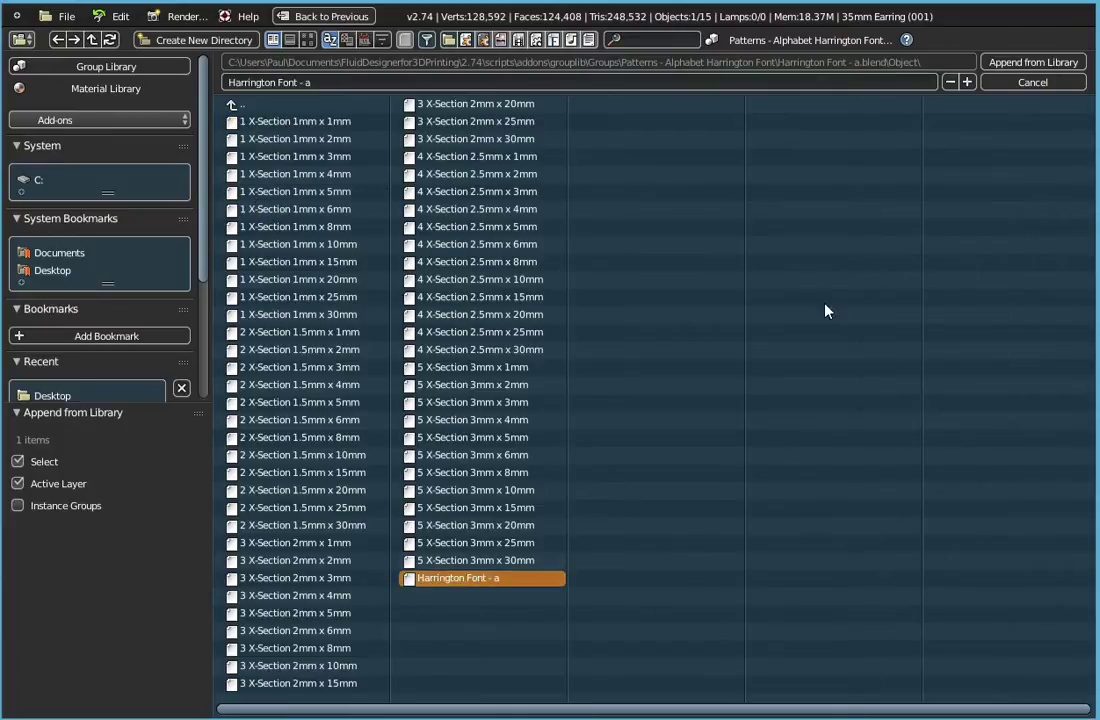
left_click(1033, 62)
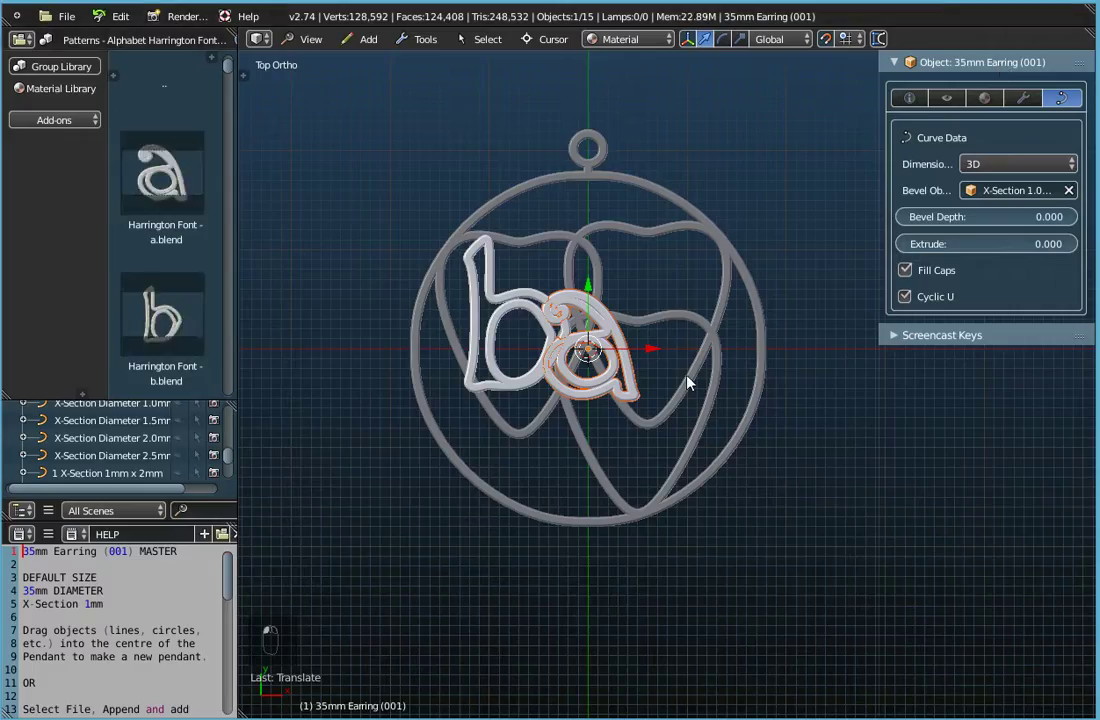
Step: Move the letter a along X and Y onto the earring's upper right heart, beside the letter b
key("g")
key("x")
left_click(650, 340)
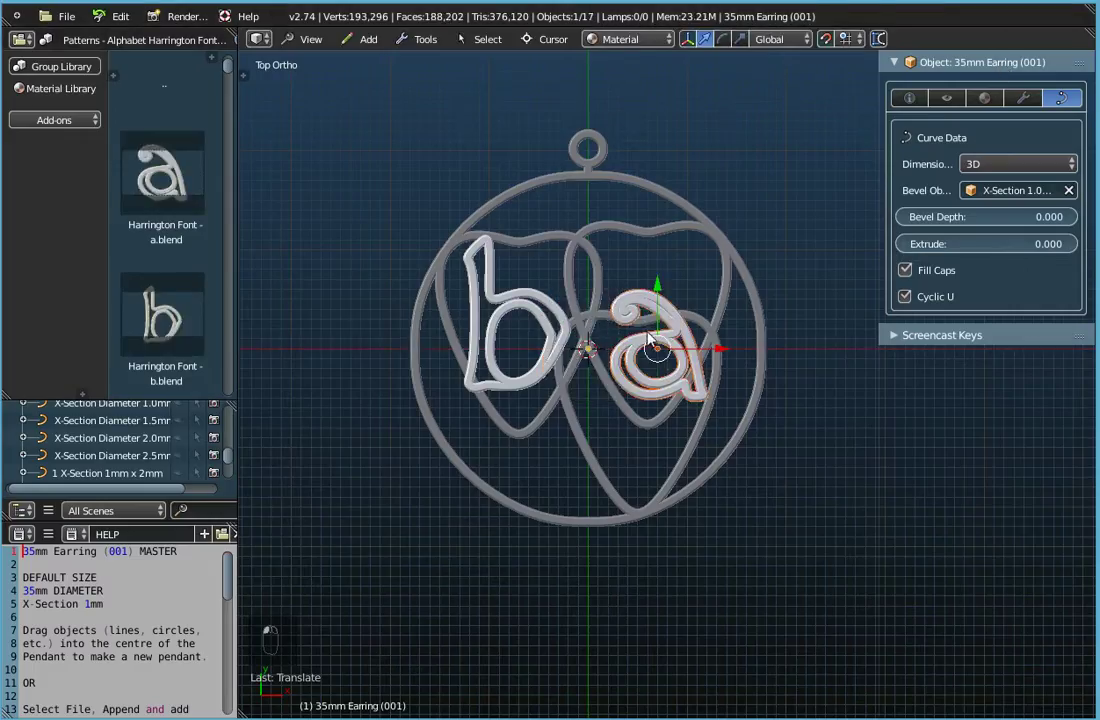
key("g")
key("y")
left_click(673, 291)
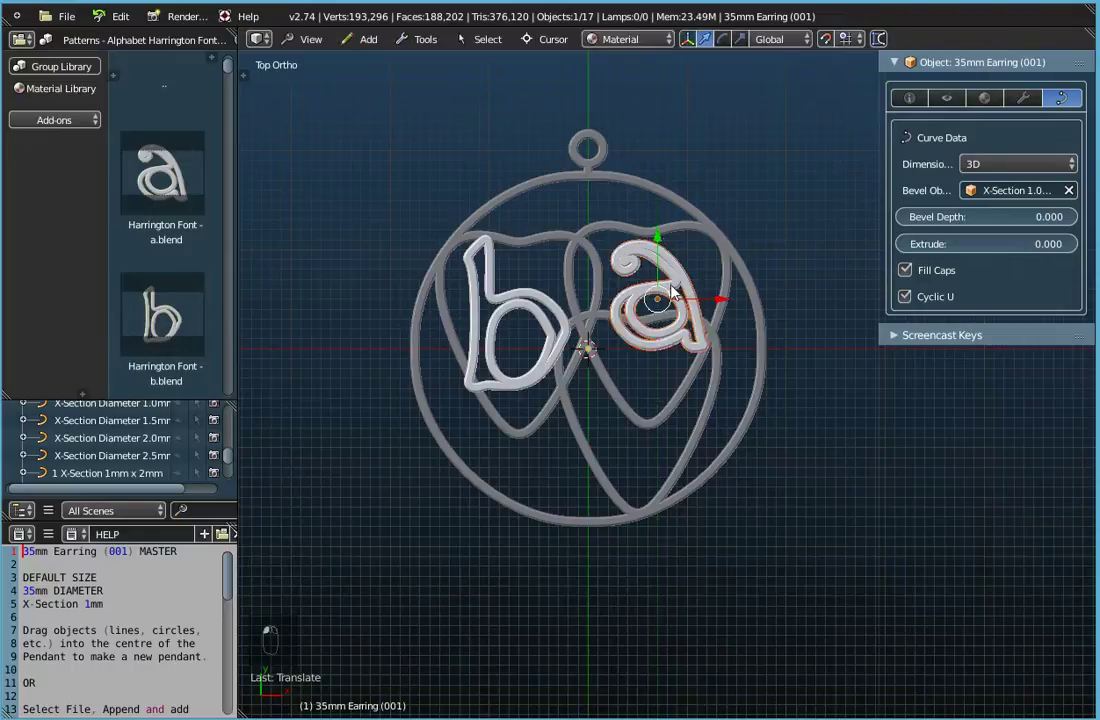
left_click_drag(658, 237, 658, 247)
mouse_move(717, 309)
left_mouse_down()
mouse_move(698, 312)
mouse_move(708, 315)
left_mouse_up()
Step: Join the letters a and b into one object, with the letter b as the active object
middle_click_drag(677, 432, 708, 269)
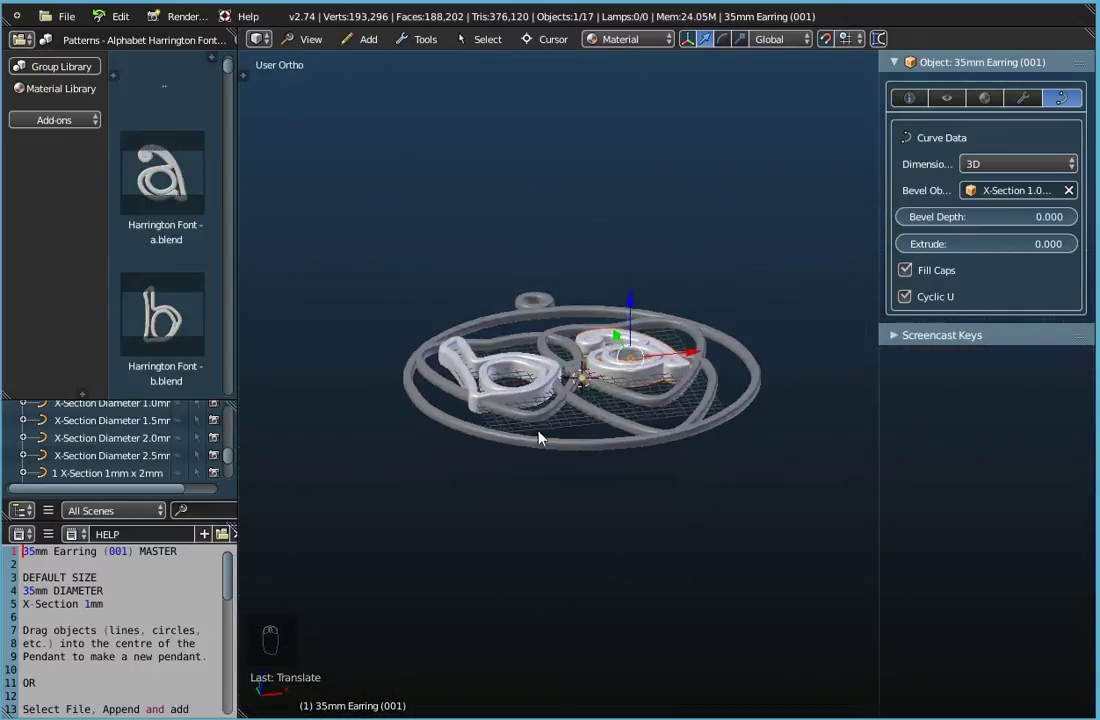
scroll(540, 432, "up", 3)
middle_click_drag(547, 407, 525, 373)
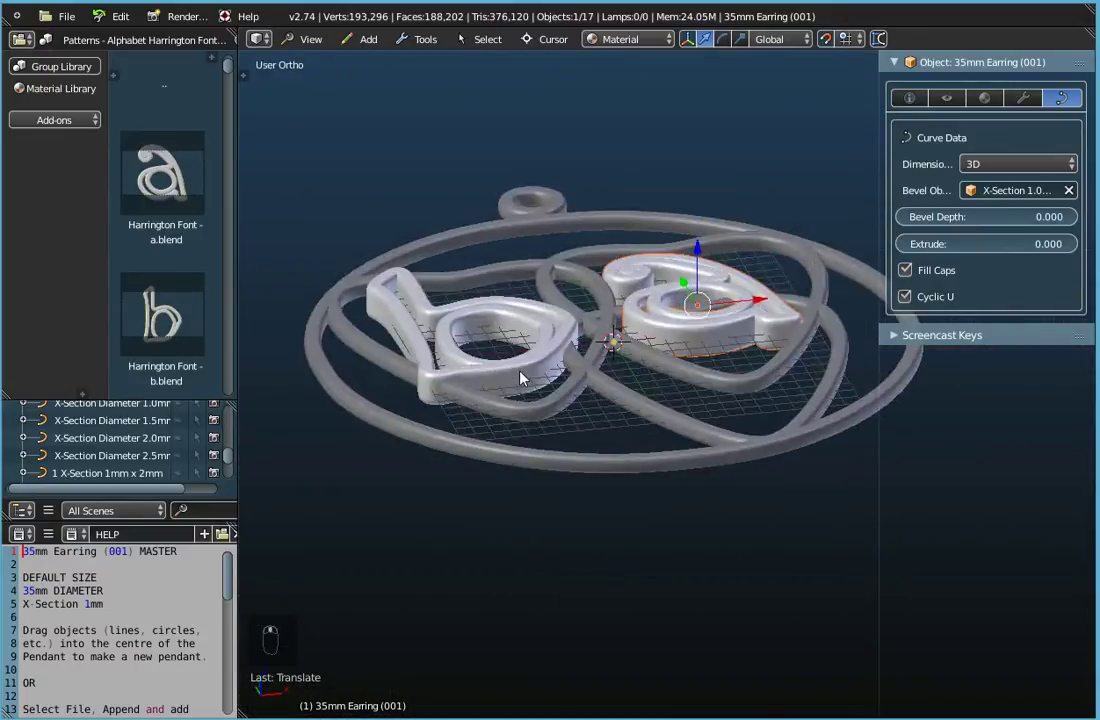
middle_click_drag(670, 400, 666, 432)
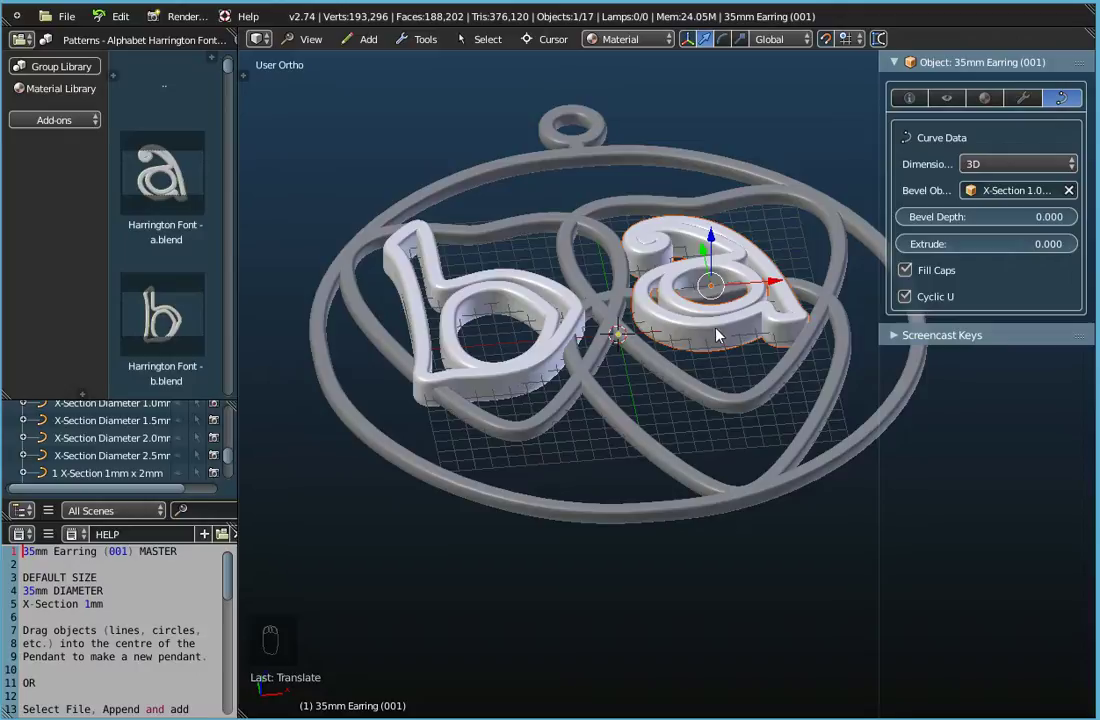
right_click(511, 380, "shift")
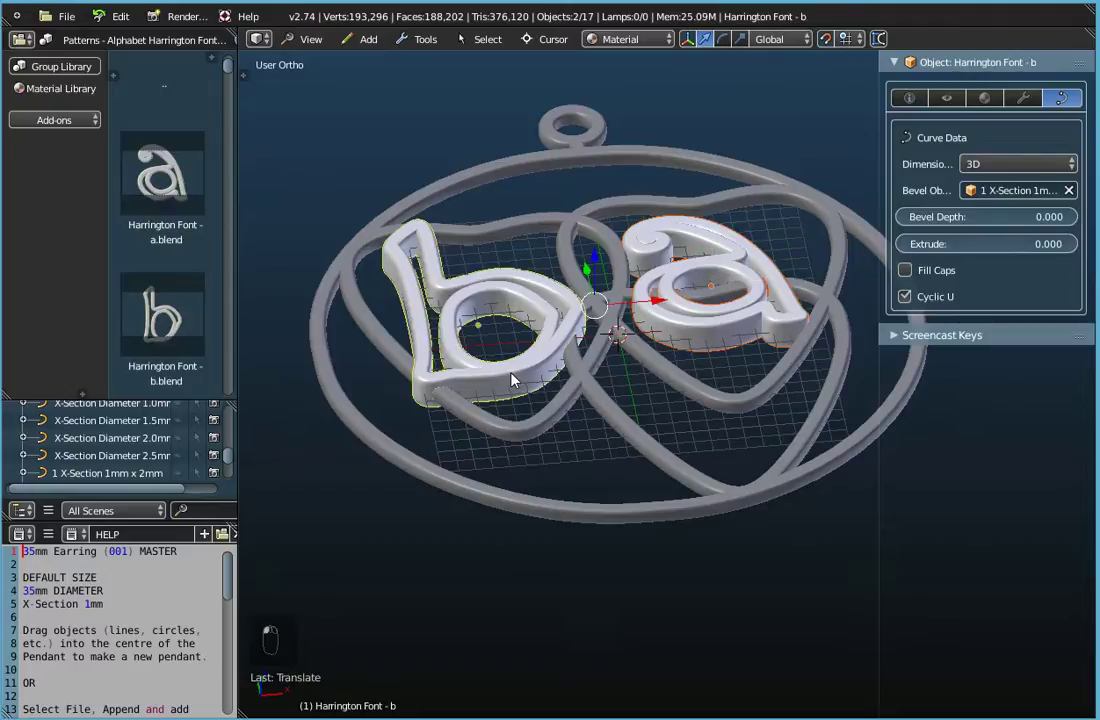
left_click(428, 41)
mouse_move(443, 64)
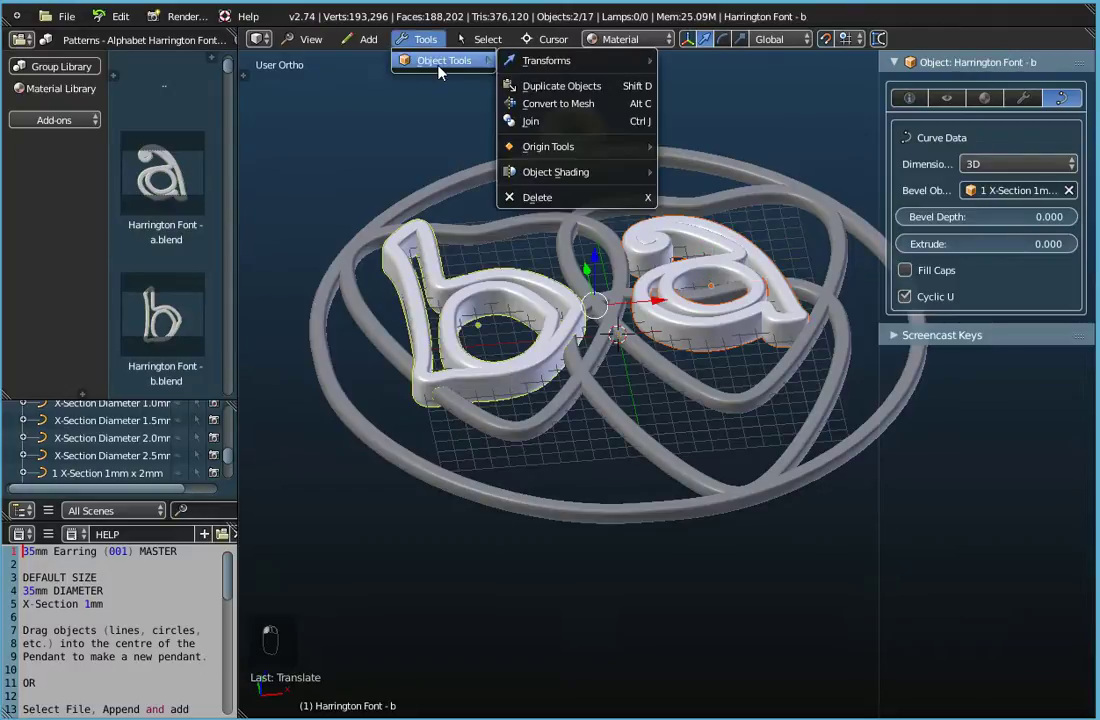
left_click(542, 122)
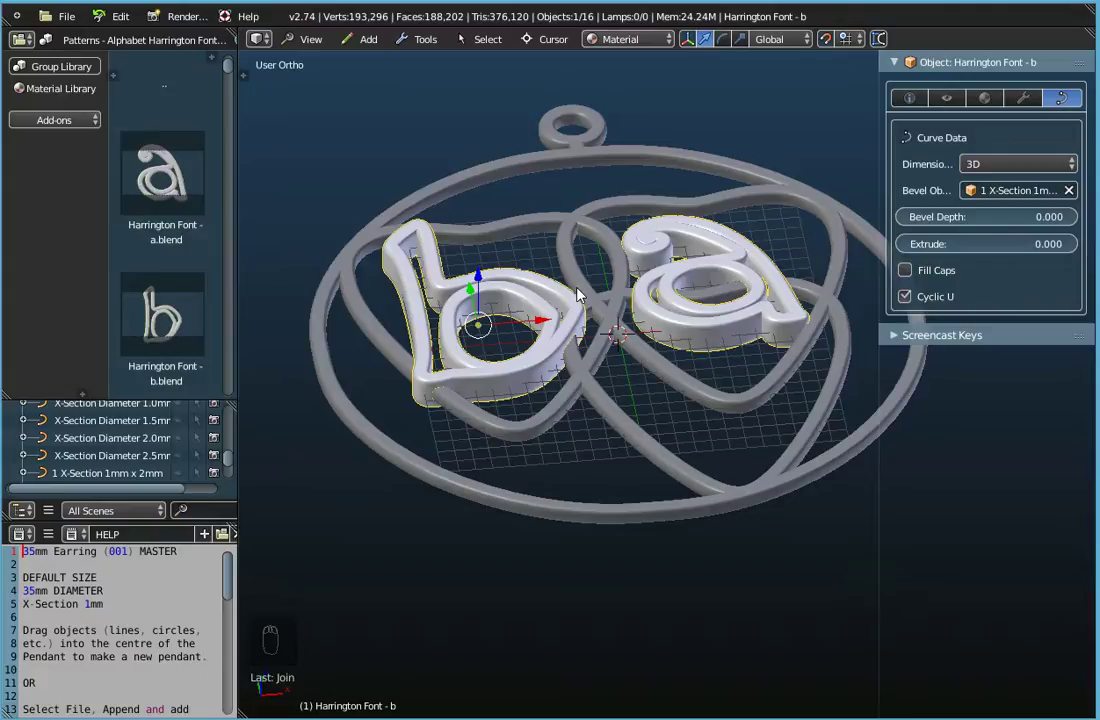
Step: Join the ba lettering with the 35mm Earring (001) into one object, with the earring as the active object
scroll(639, 375, "up", 3)
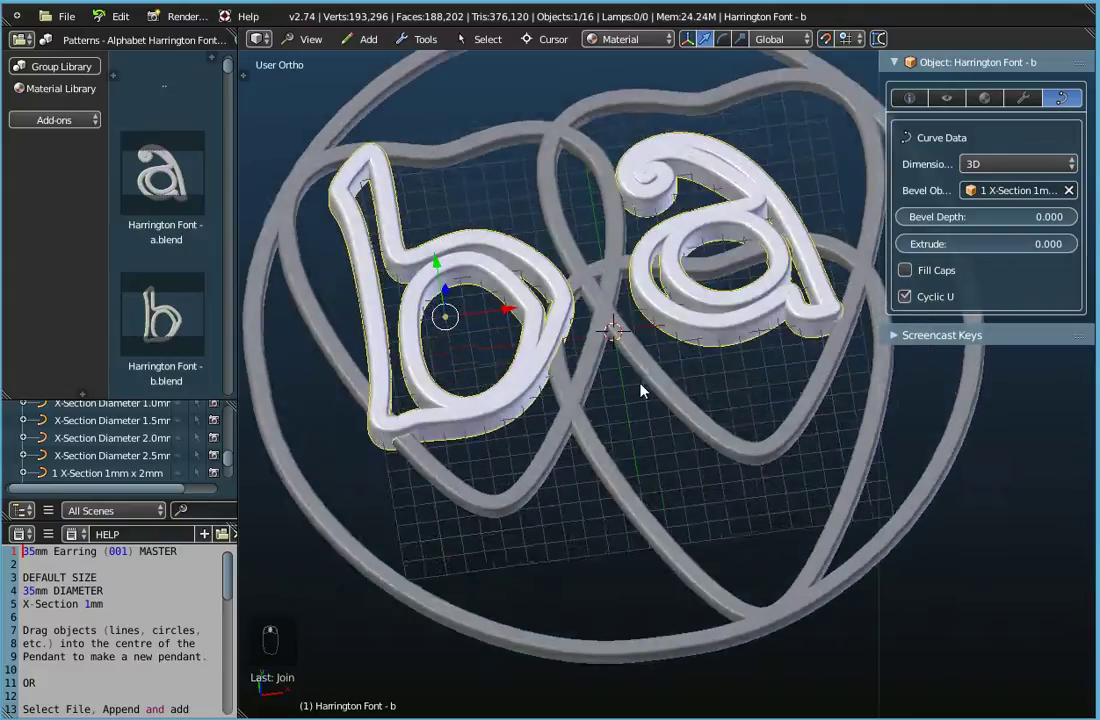
scroll(642, 390, "down", 3)
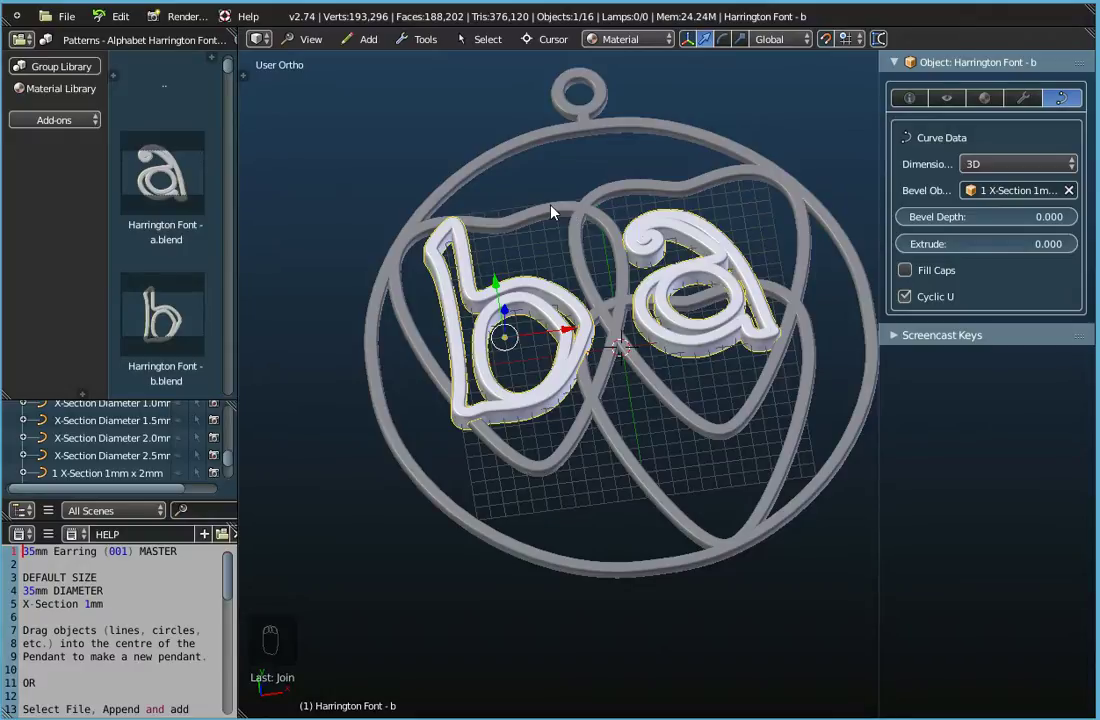
middle_click_drag(600, 150, 545, 255)
scroll(520, 332, "up", 3)
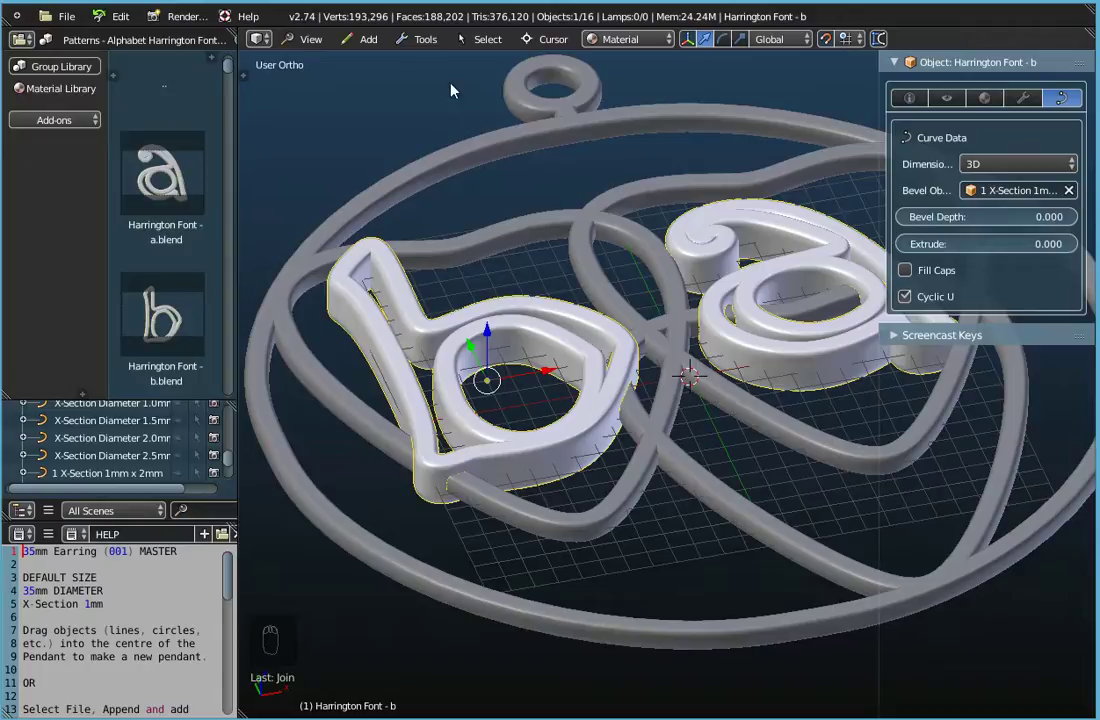
right_click(498, 150, "shift")
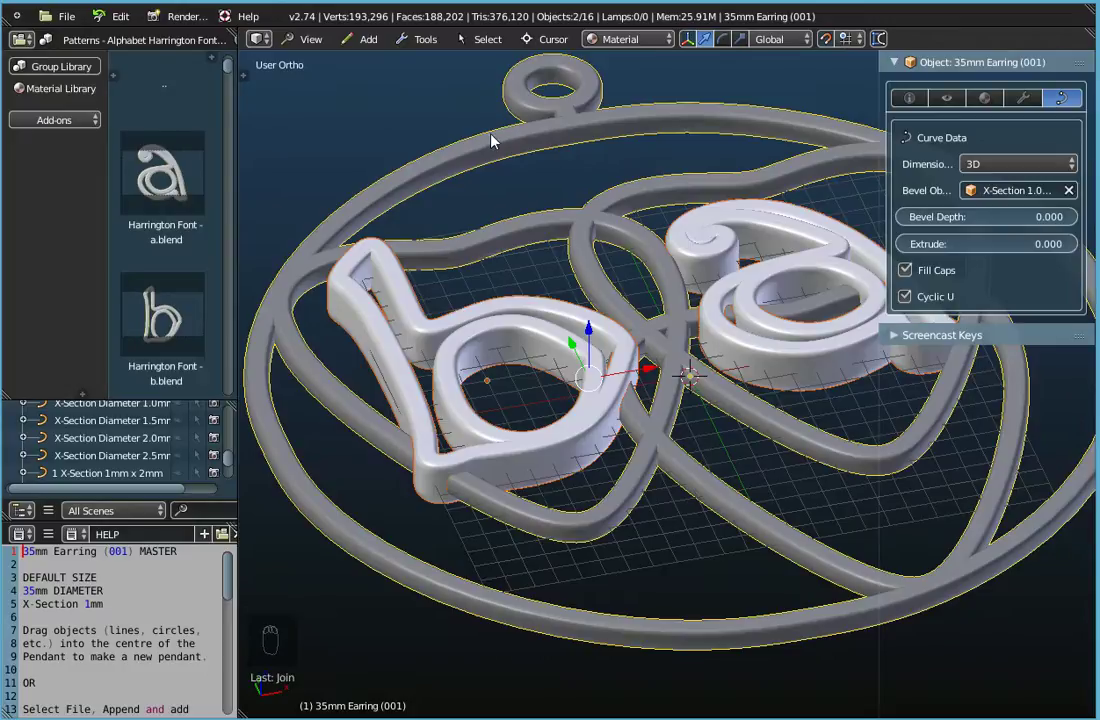
left_click(420, 38)
mouse_move(428, 61)
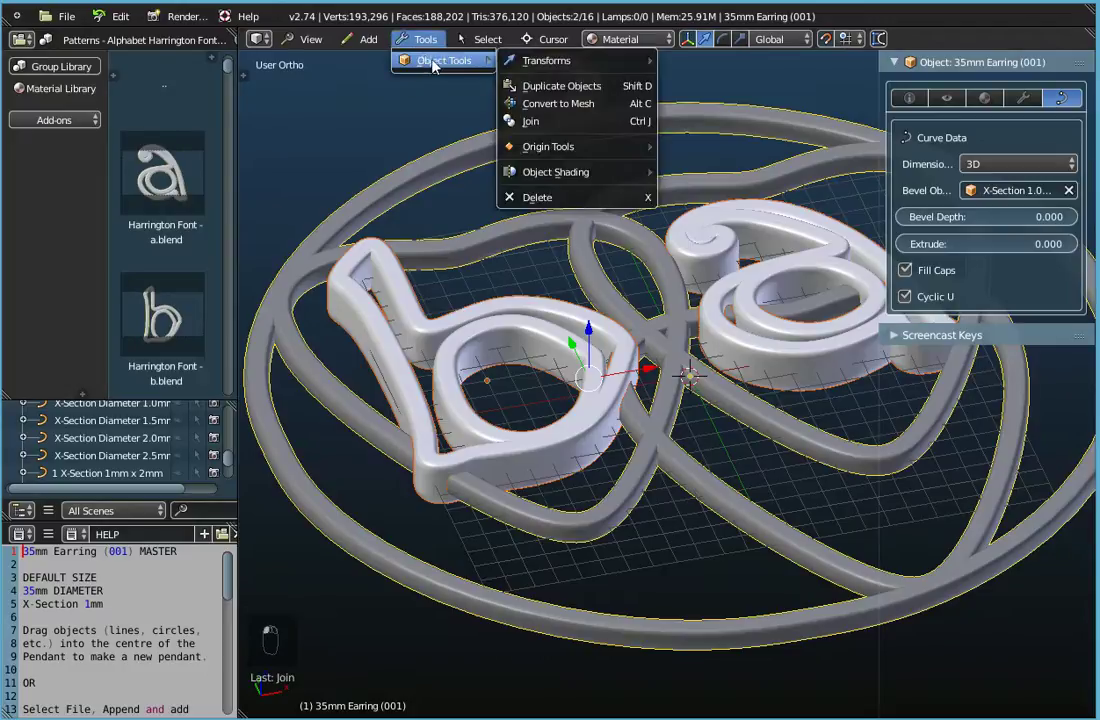
left_click(551, 121)
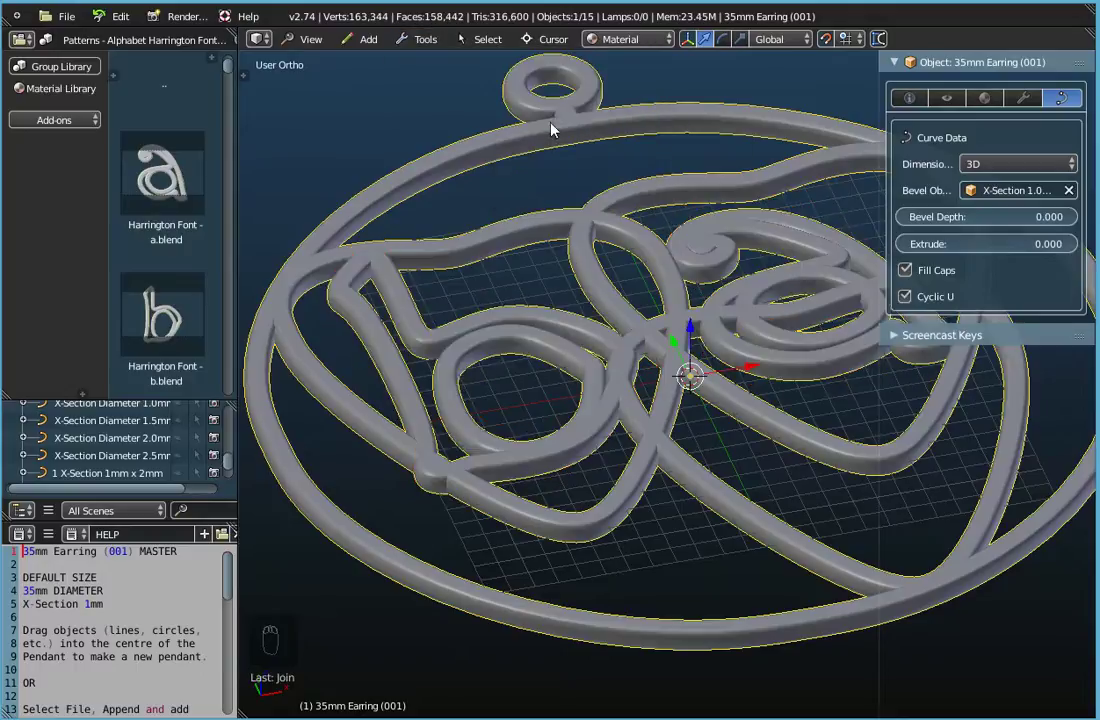
Step: Set the joined earring's bevel object to X-Section 1.0mm x 2.0mm
scroll(567, 260, "down", 1)
middle_click_drag(567, 260, 548, 319)
scroll(548, 322, "up", 2)
scroll(548, 322, "down", 3)
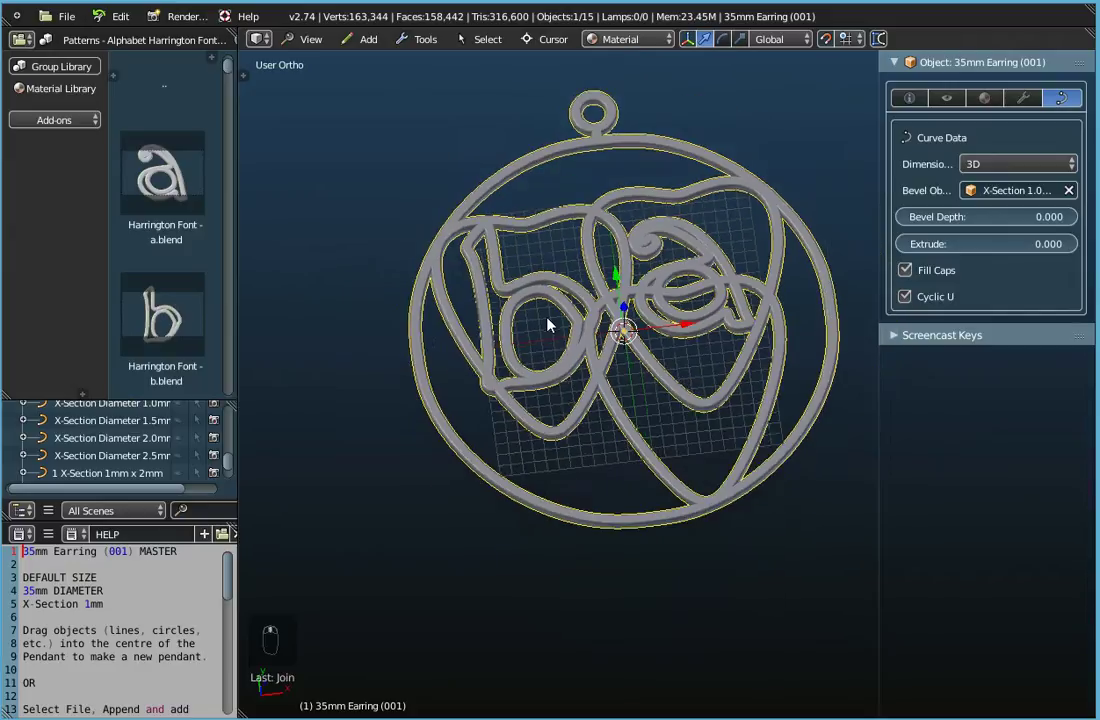
mouse_move(609, 361)
middle_mouse_down()
mouse_move(613, 443)
mouse_move(606, 368)
middle_mouse_up()
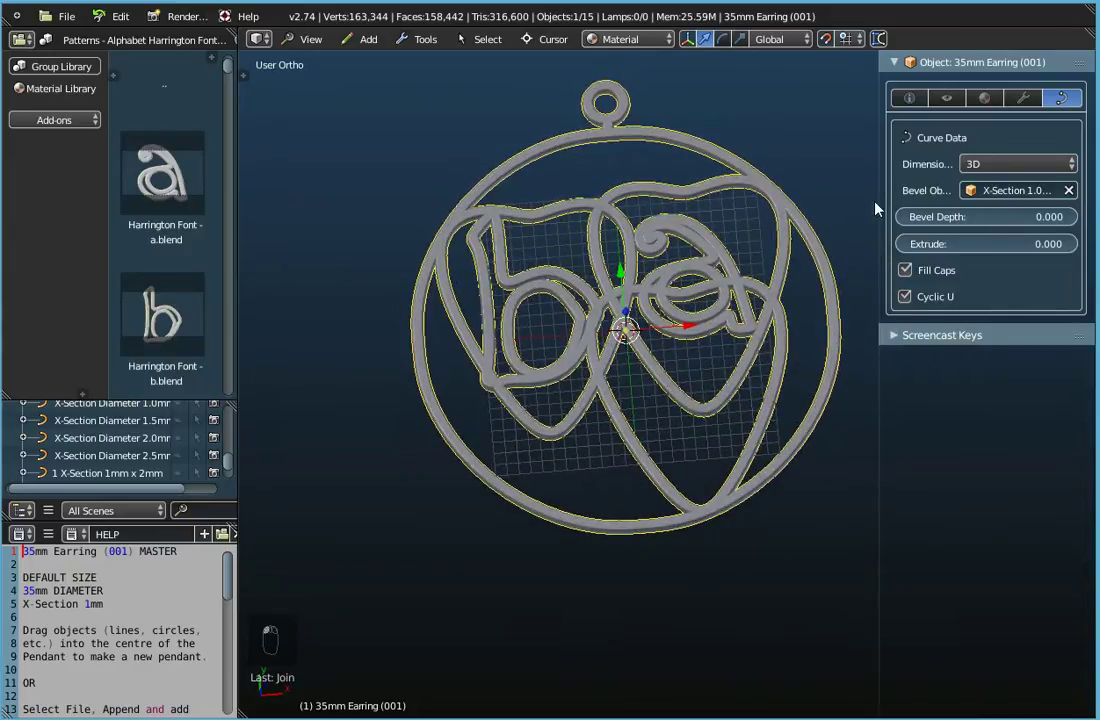
left_click_drag(880, 208, 802, 205)
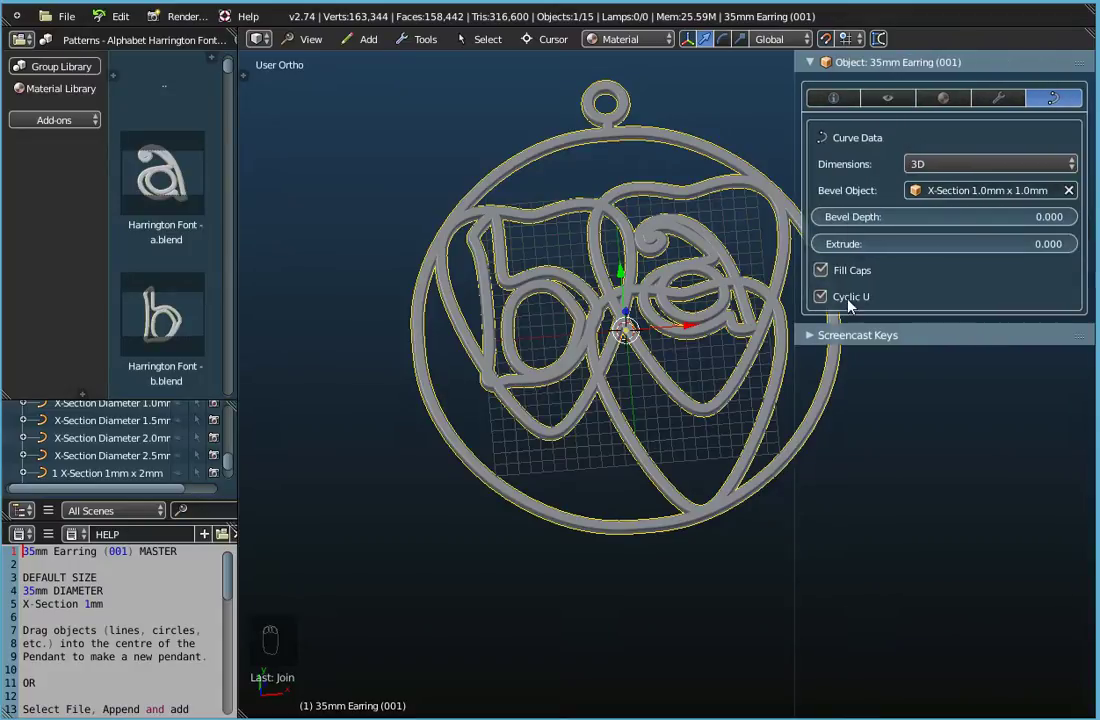
left_click(884, 192)
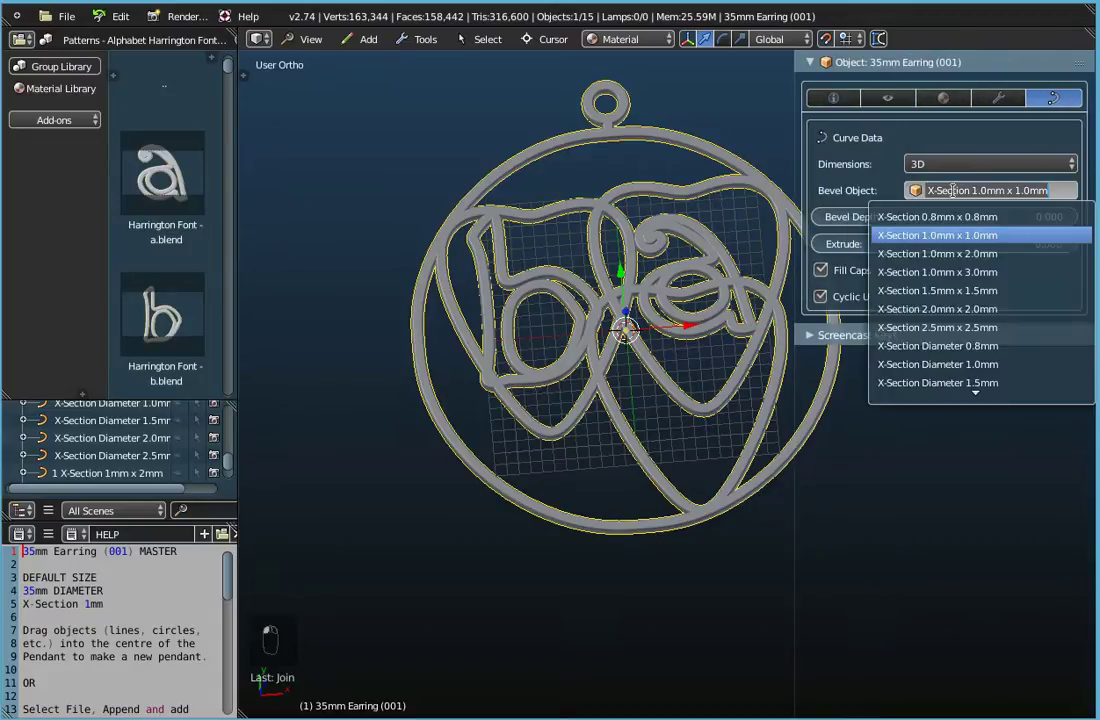
left_click(940, 253)
middle_click_drag(700, 350, 705, 275)
Step: Switch the earring's bevel object to X-Section 1.0mm x 3.0mm and return it to X-Section 1.0mm x 2.0mm
left_click(981, 196)
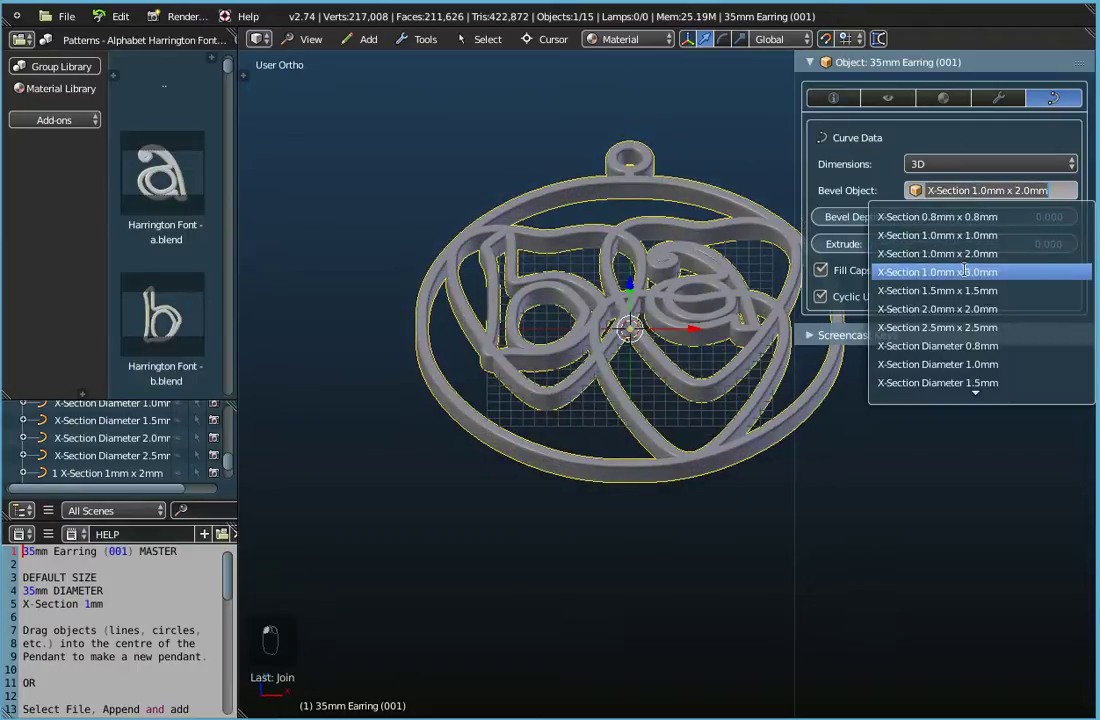
left_click(972, 201)
left_click(918, 192)
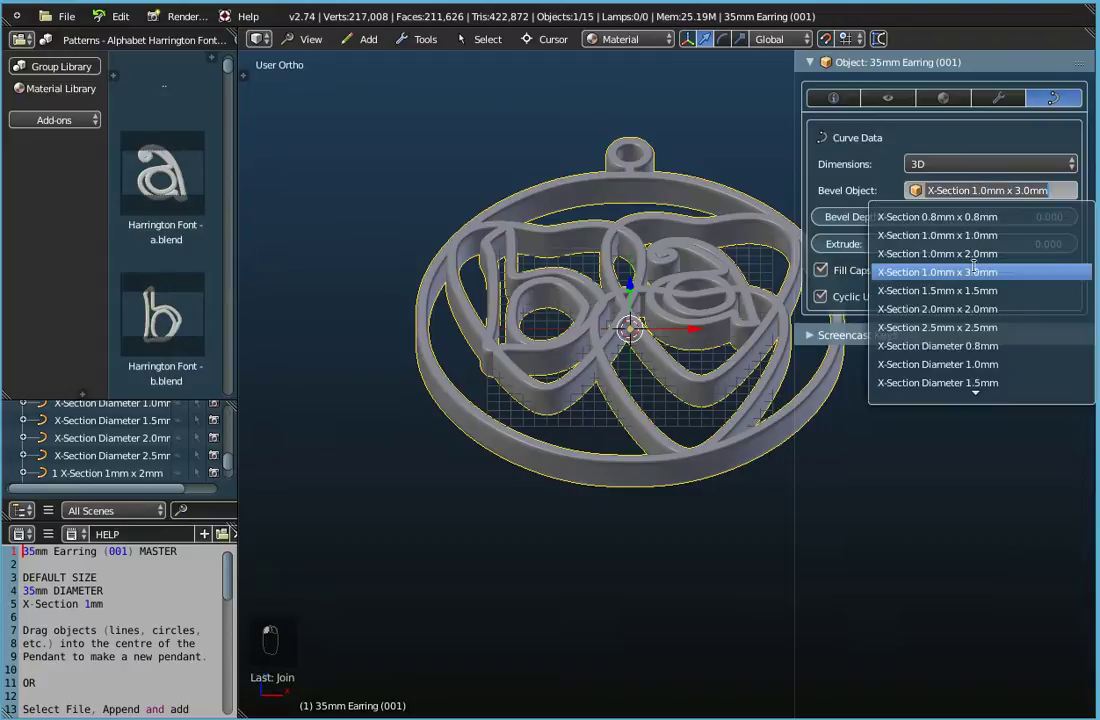
scroll(977, 347, "down", 3)
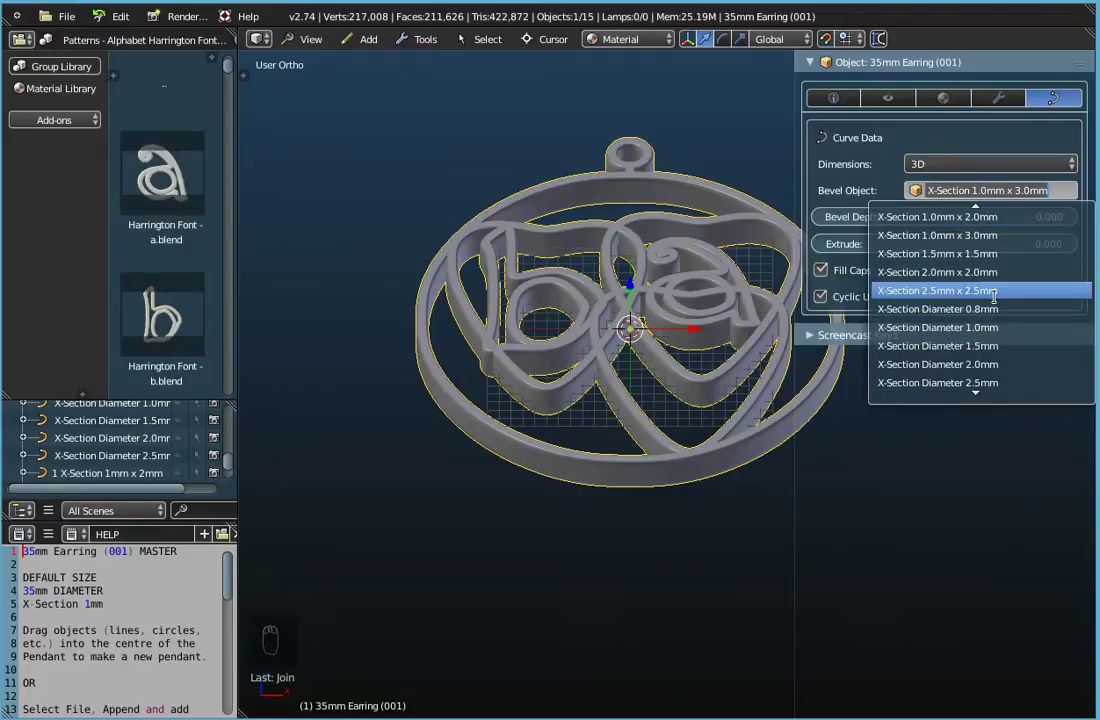
scroll(995, 275, "up", 2)
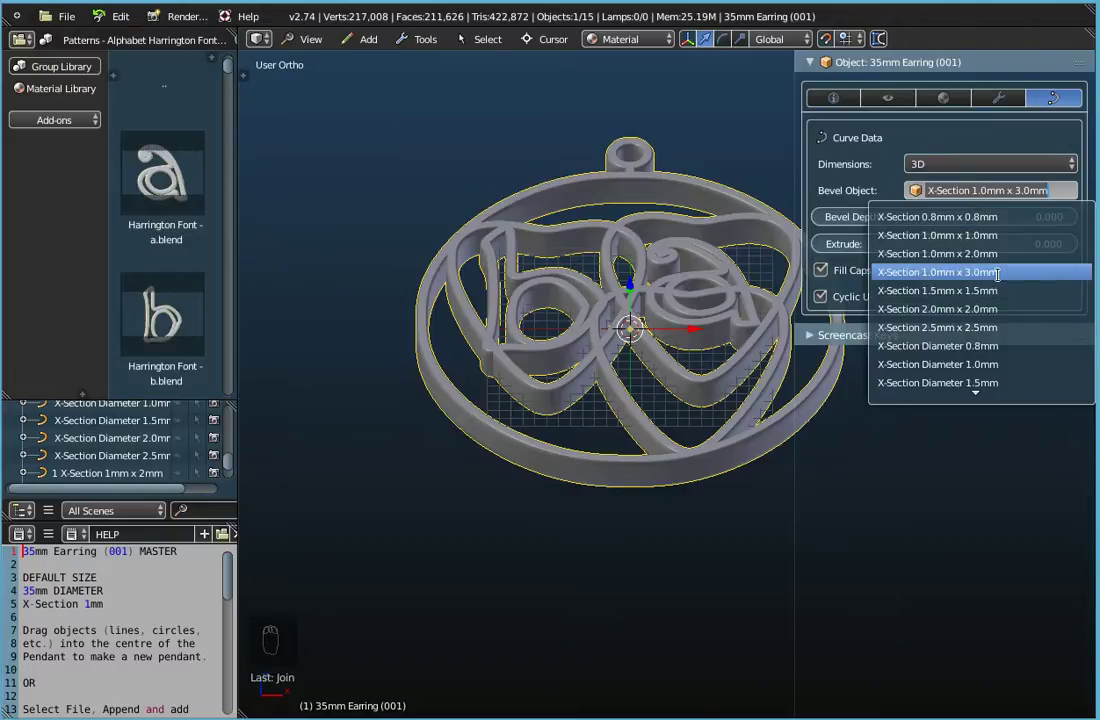
left_click(945, 254)
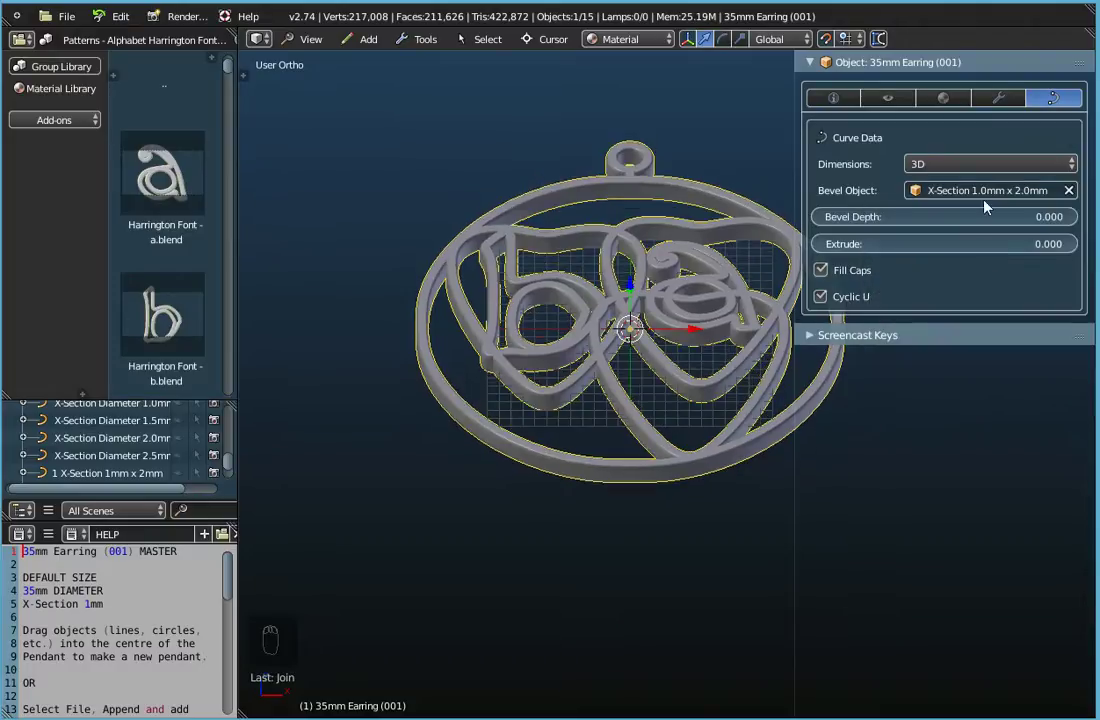
Step: Set the earring's bevel object to X-Section 1.0mm x 1.0mm
left_click(985, 190)
left_click(958, 231)
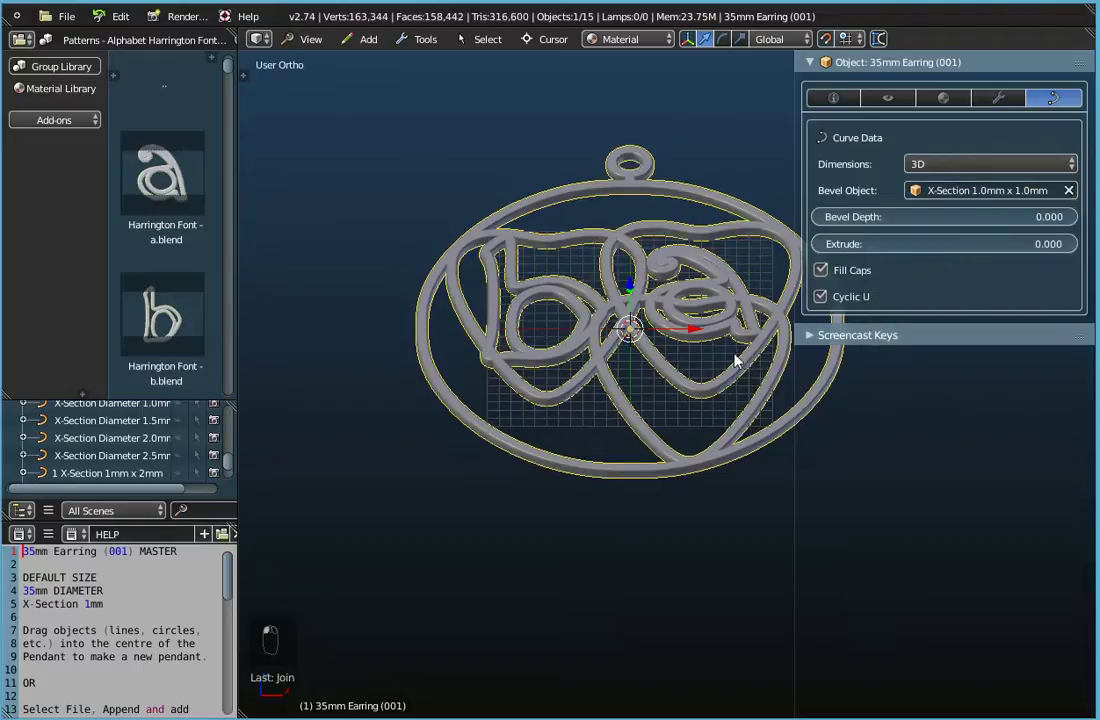
middle_click_drag(655, 380, 673, 453)
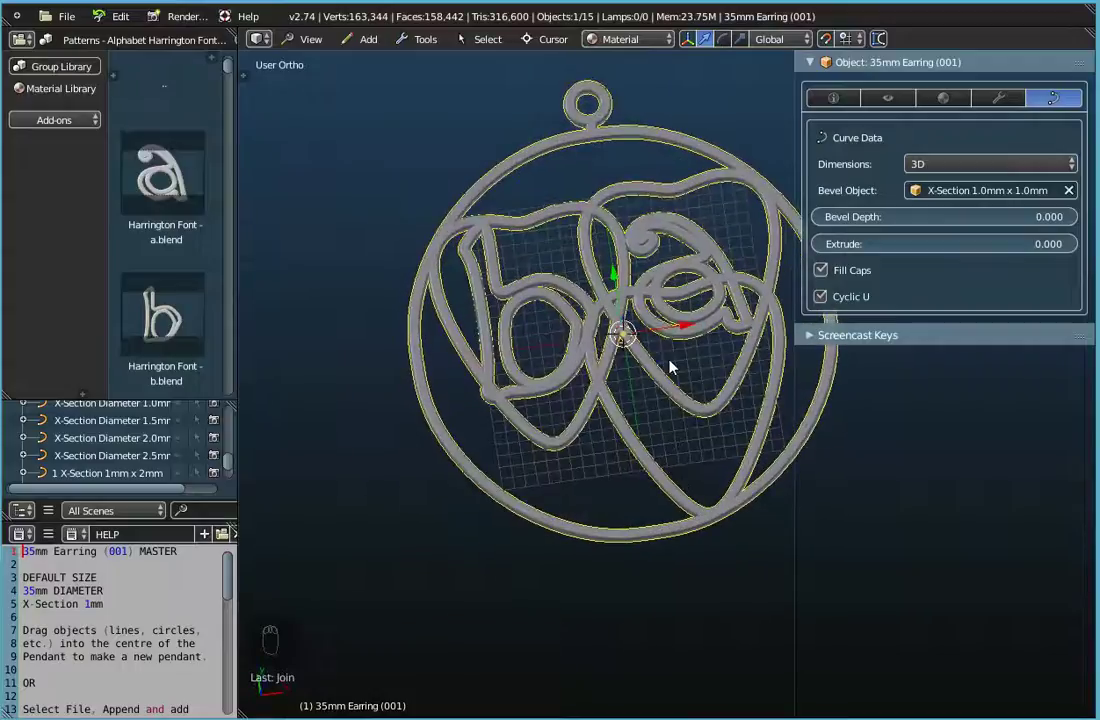
mouse_move(660, 348)
middle_mouse_down()
mouse_move(650, 325)
mouse_move(672, 275)
mouse_move(640, 345)
middle_mouse_up()
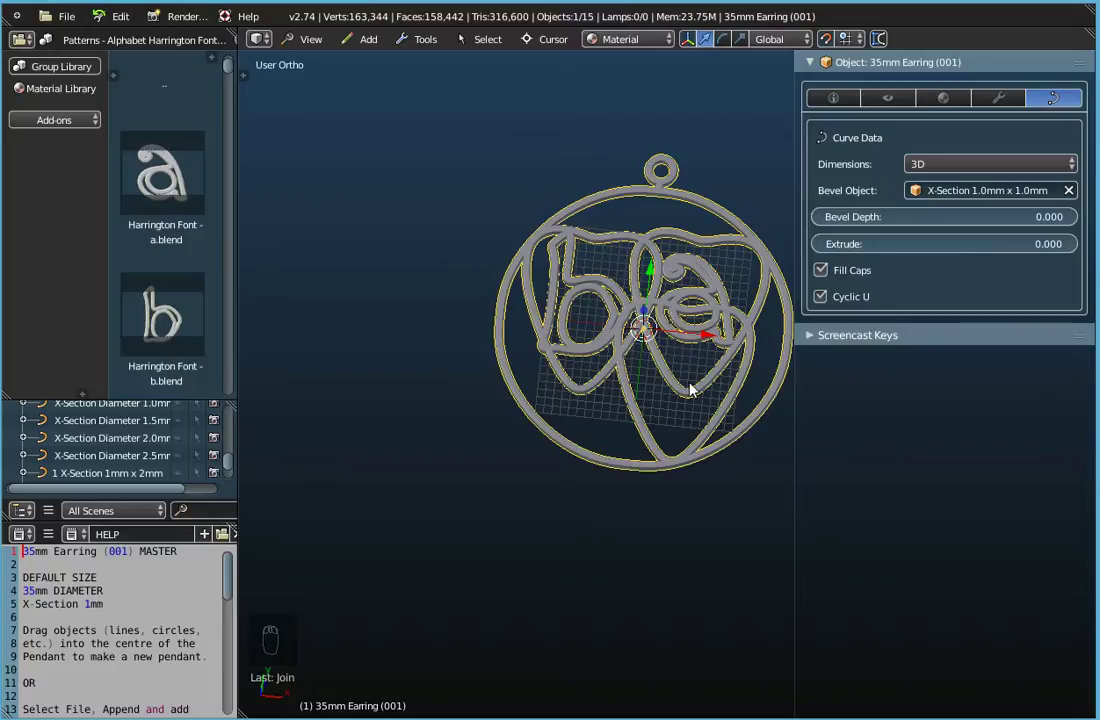